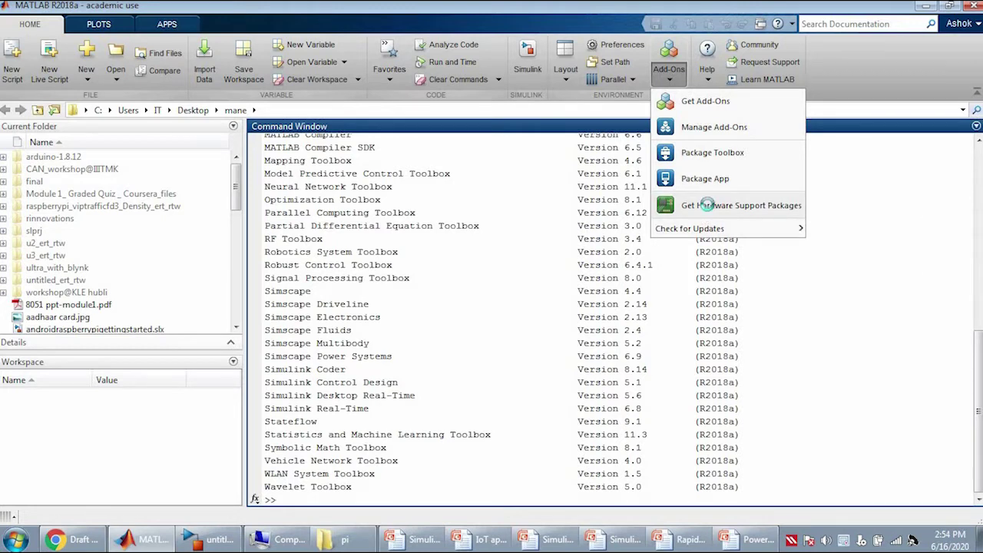
- Open the Add-On Explorer on the available hardware support packages
left_click(709, 206)
left_click(742, 208)
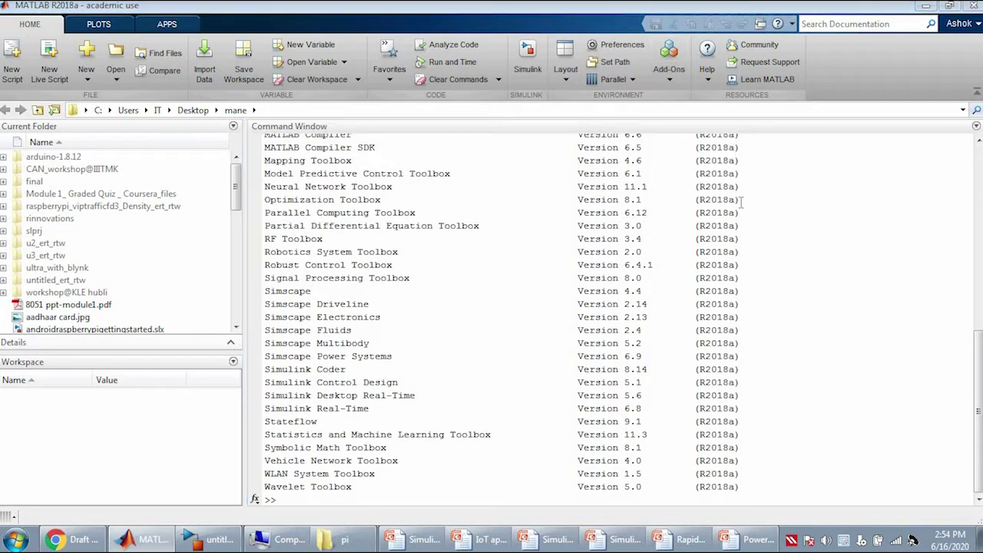
left_click(668, 73)
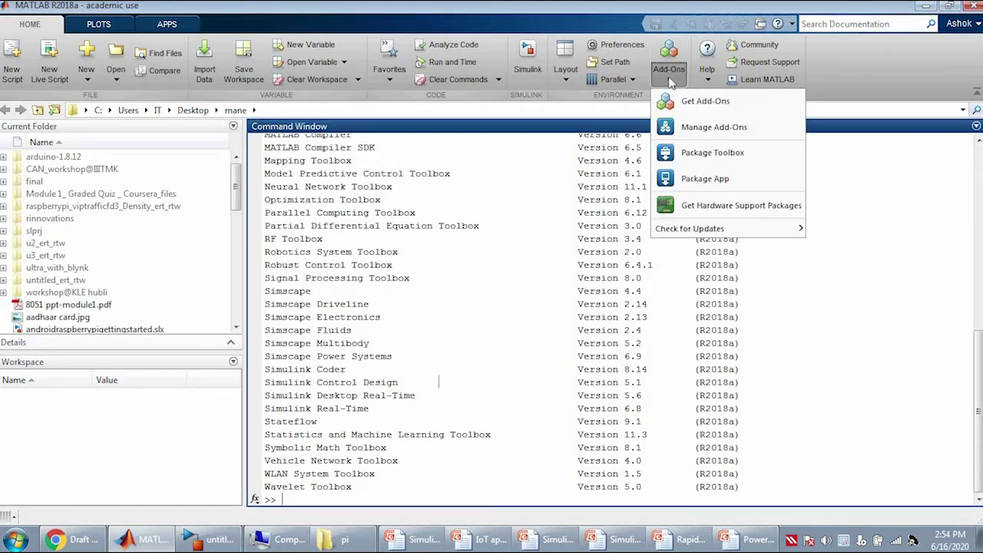
left_click(687, 205)
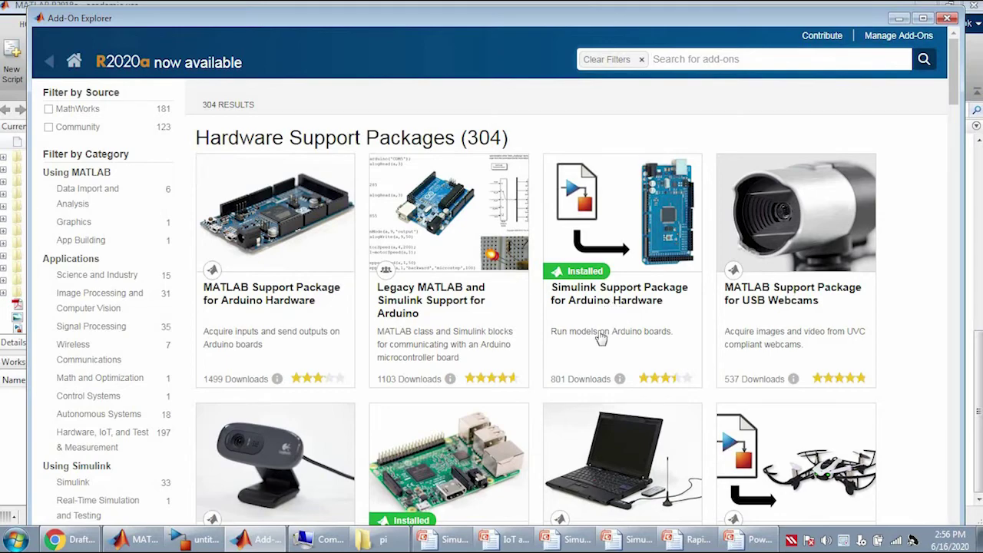
- Examine the MATLAB and Simulink support packages for Raspberry Pi hardware among the listed hardware support packages
scroll(601, 339, "down", 4)
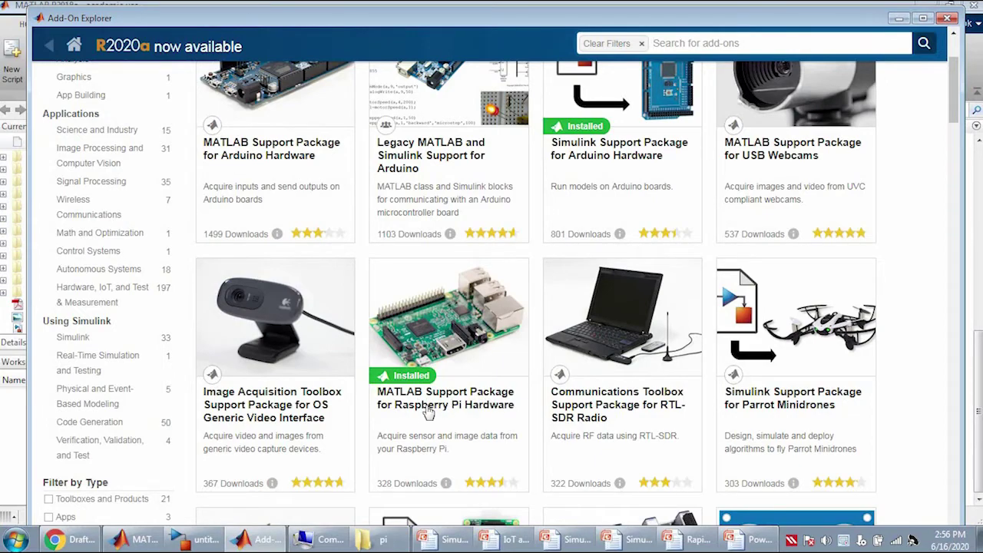
scroll(428, 412, "down", 8)
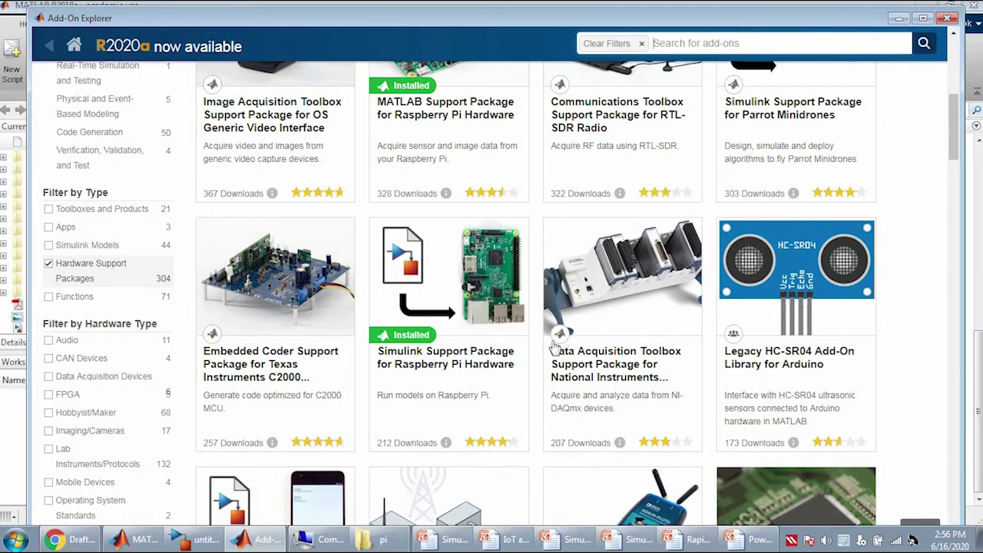
left_click(461, 366)
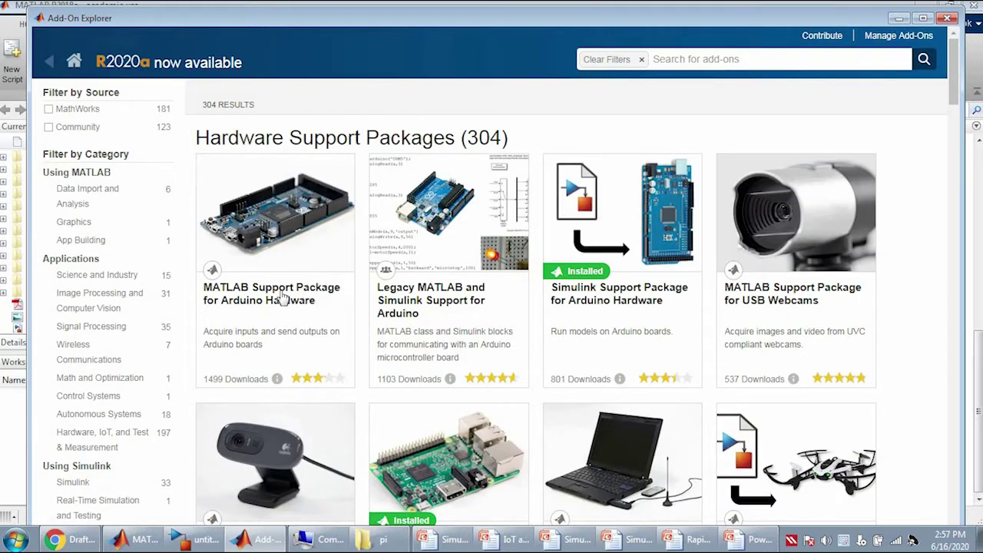
- Start installing the MATLAB Support Package for Arduino Hardware and sign in with the MathWorks account password
left_click(281, 298)
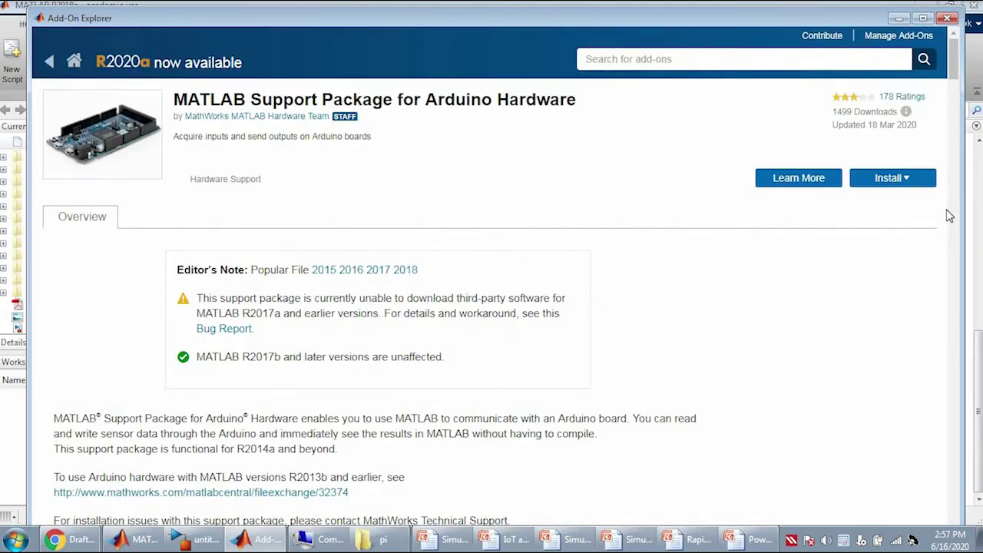
left_click(895, 185)
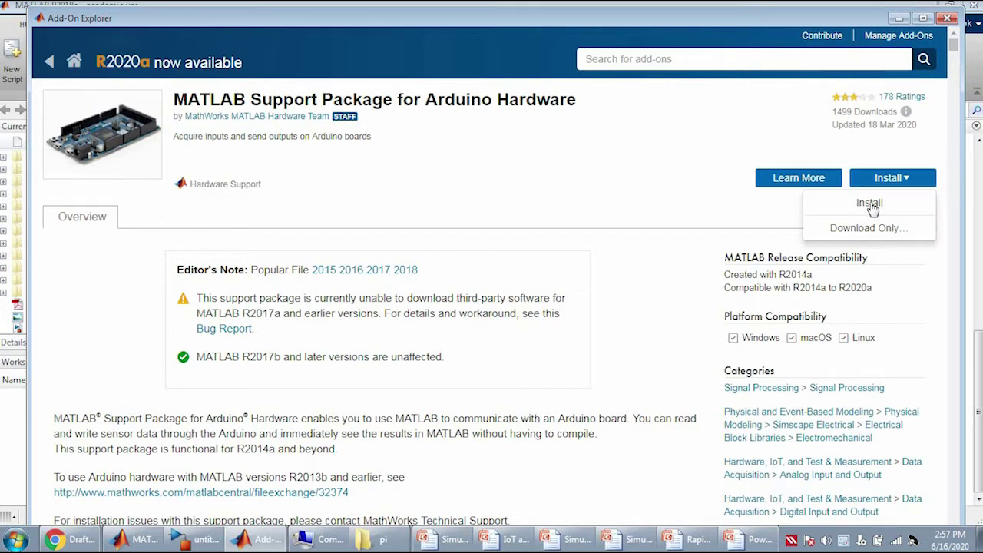
left_click(871, 204)
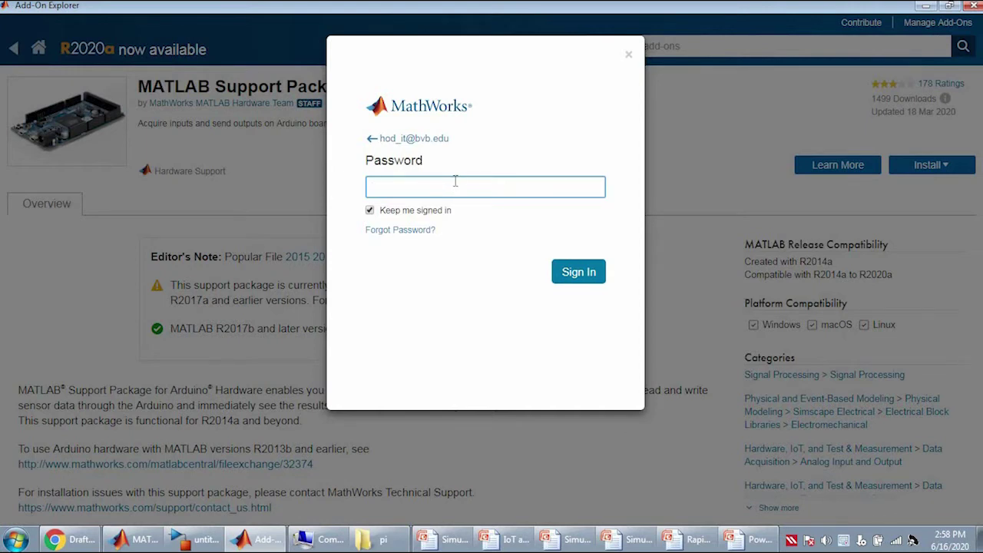
type("•••••••")
left_click(589, 276)
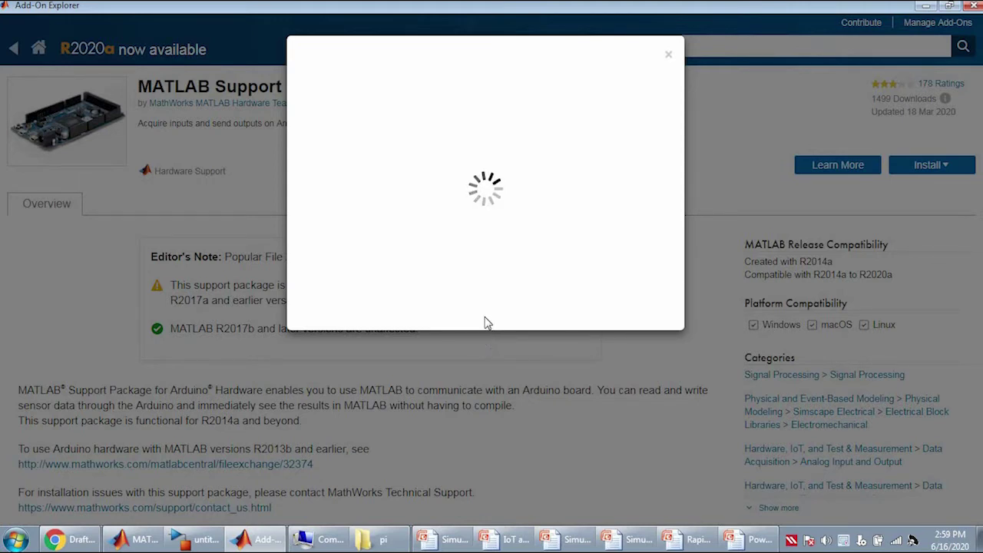
- Switch to the untitled Simulink model and check the Simulink Library Browser for the installed hardware support packages
left_click(175, 540)
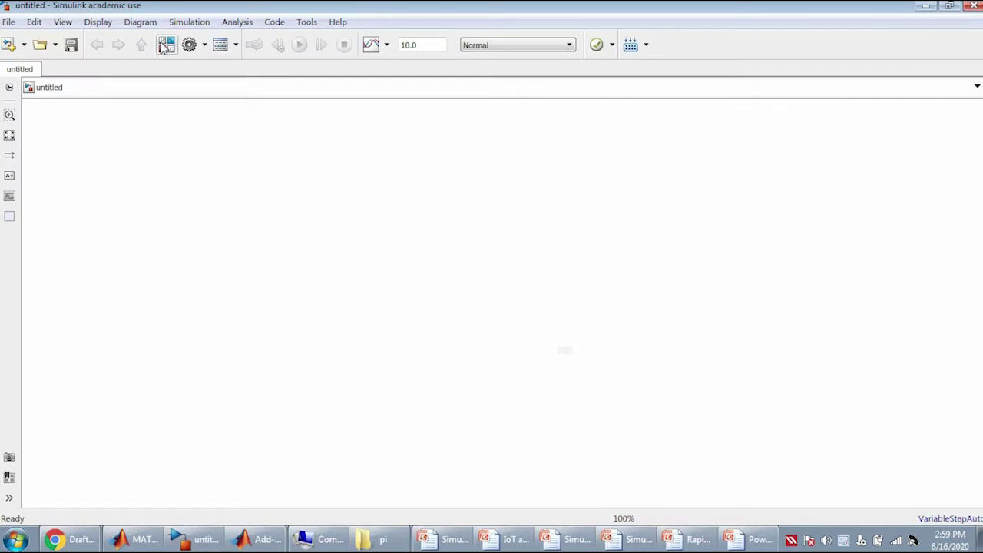
left_click(164, 45)
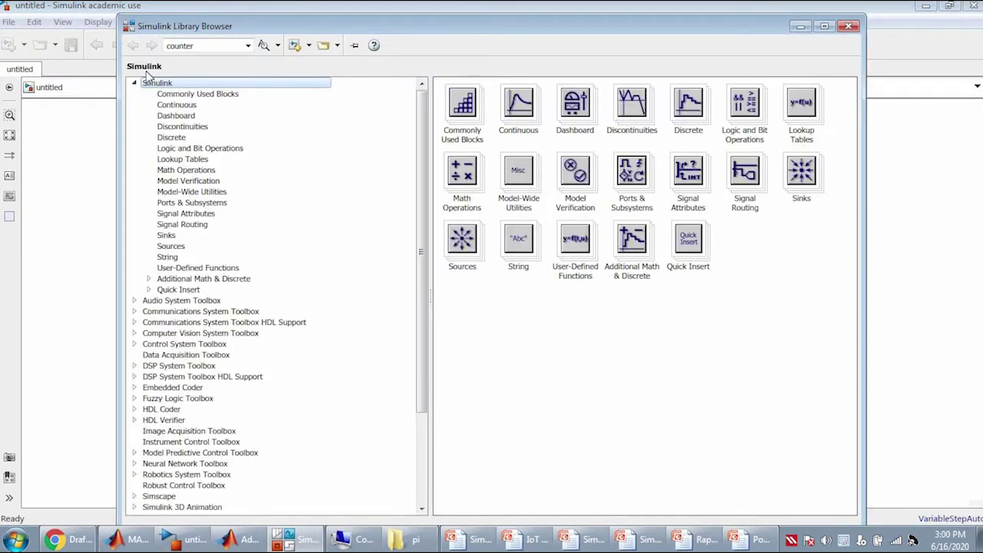
left_click(208, 312)
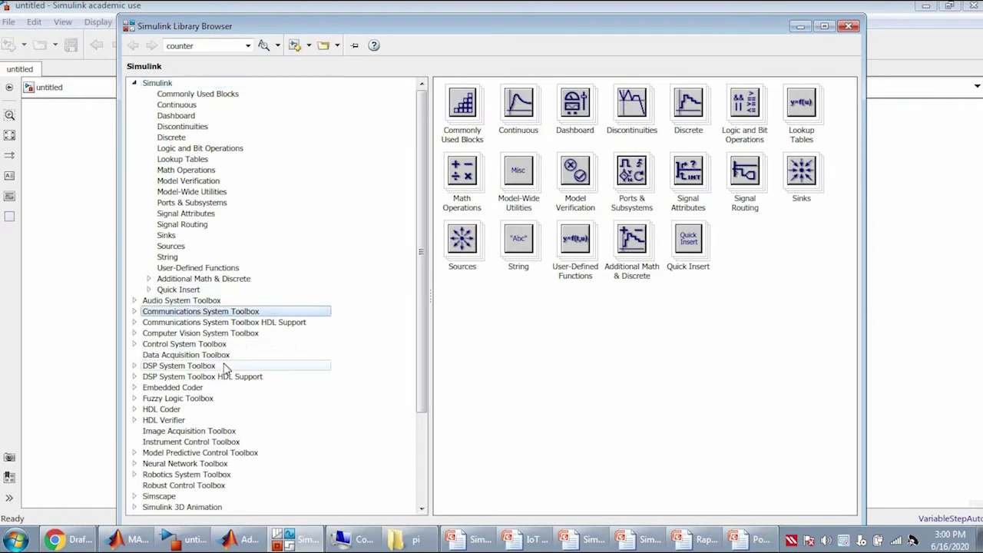
scroll(214, 476, "down", 4)
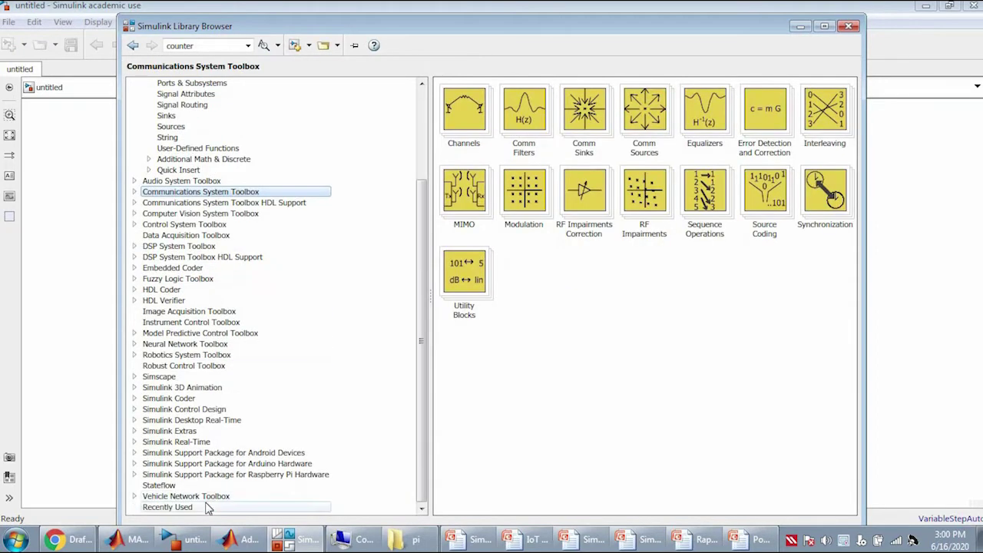
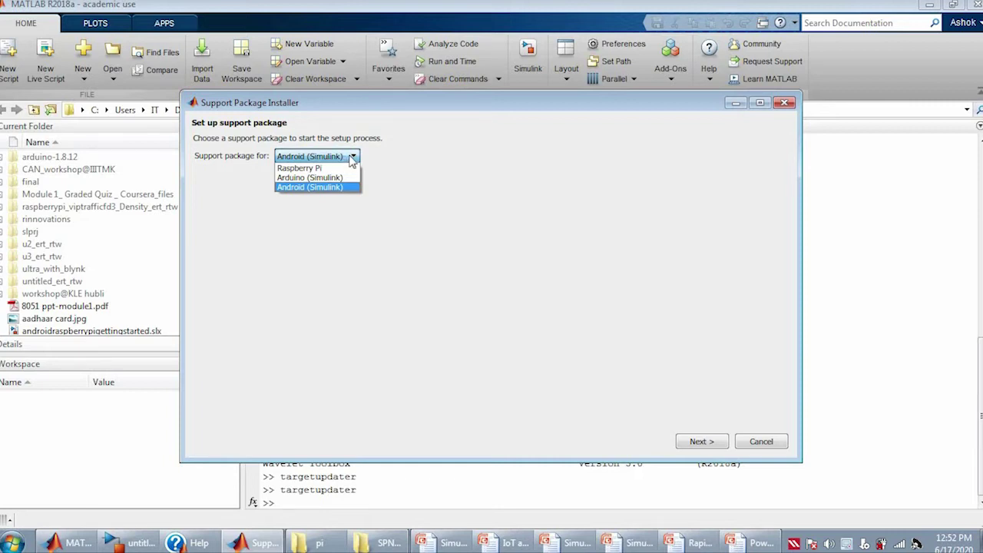
- Start the Raspberry Pi support package setup and choose Raspberry Pi 3 Model B as the hardware board
left_click(347, 170)
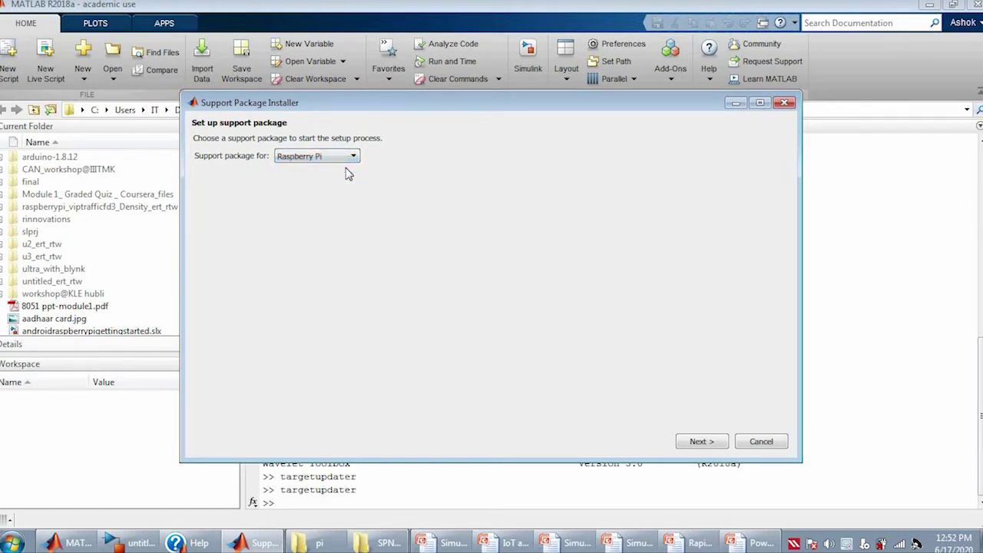
left_click(698, 441)
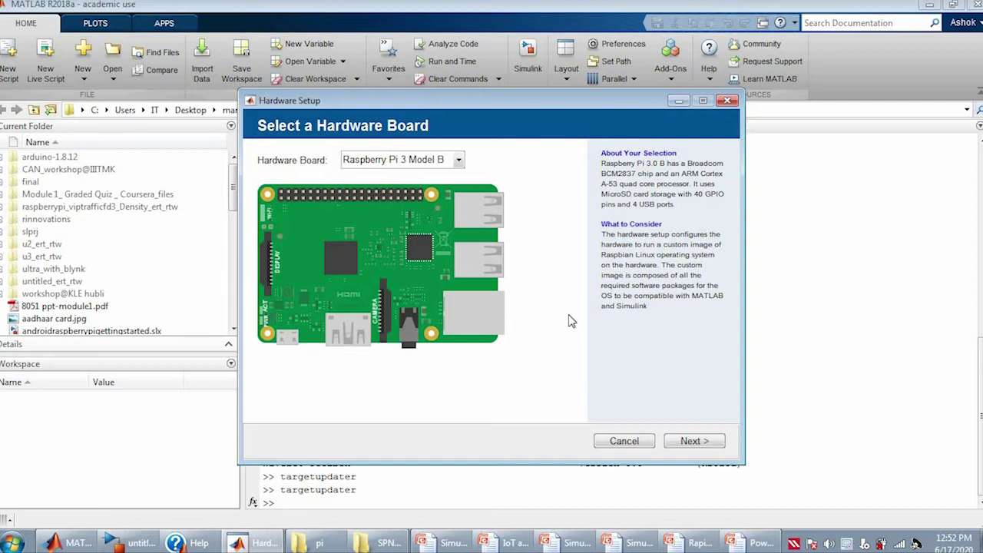
left_click(441, 164)
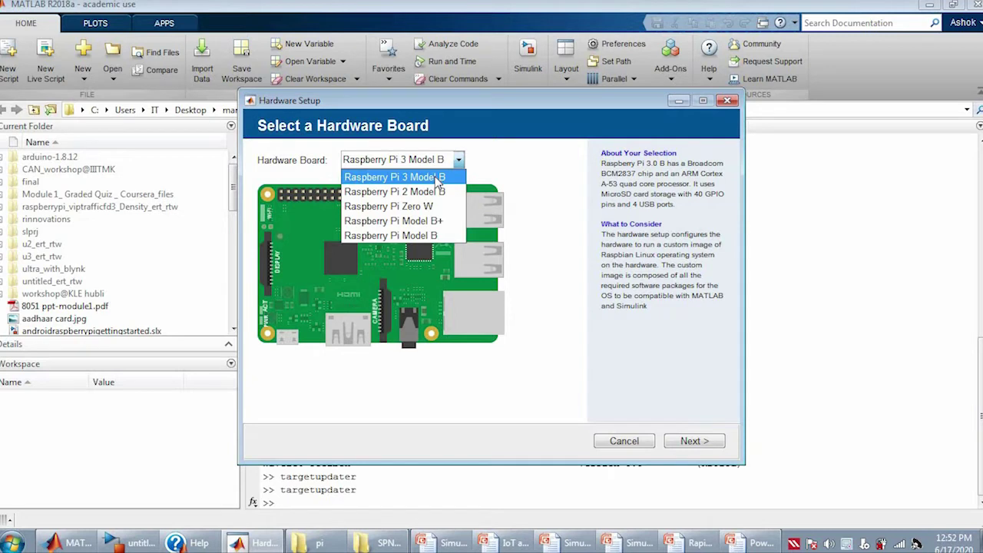
left_click(436, 178)
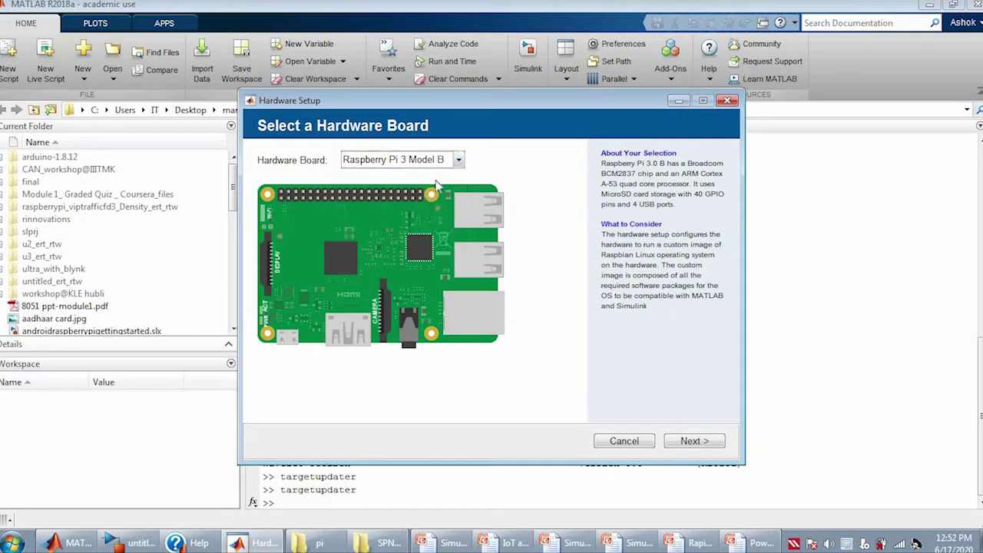
left_click(689, 442)
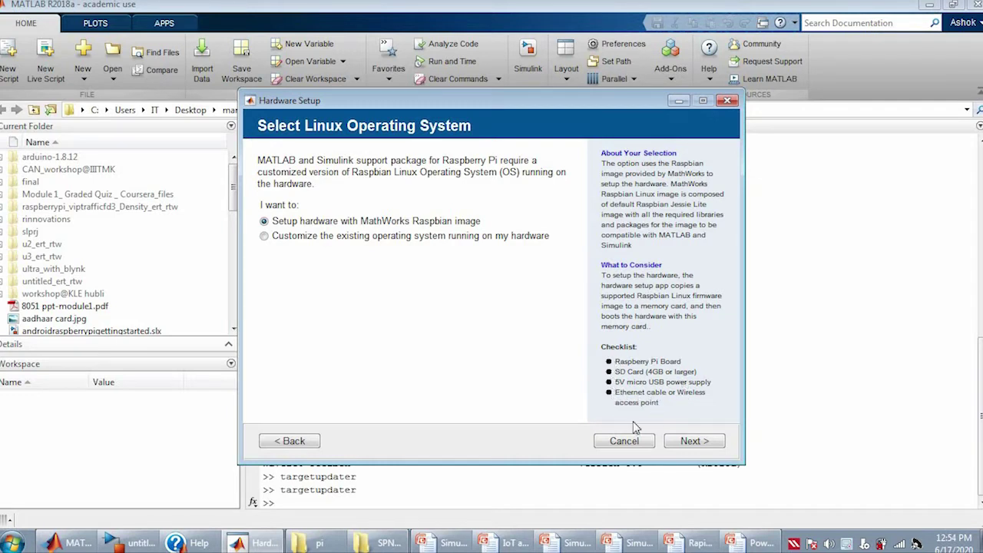
- Continue the hardware setup with the MathWorks Raspbian image and proceed past its download to the validation page
left_click(691, 442)
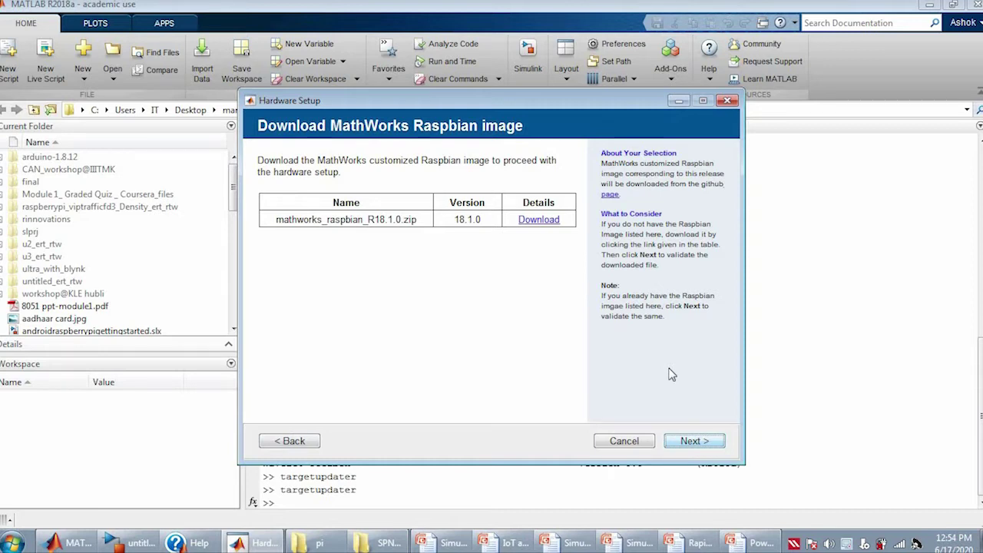
left_click(694, 441)
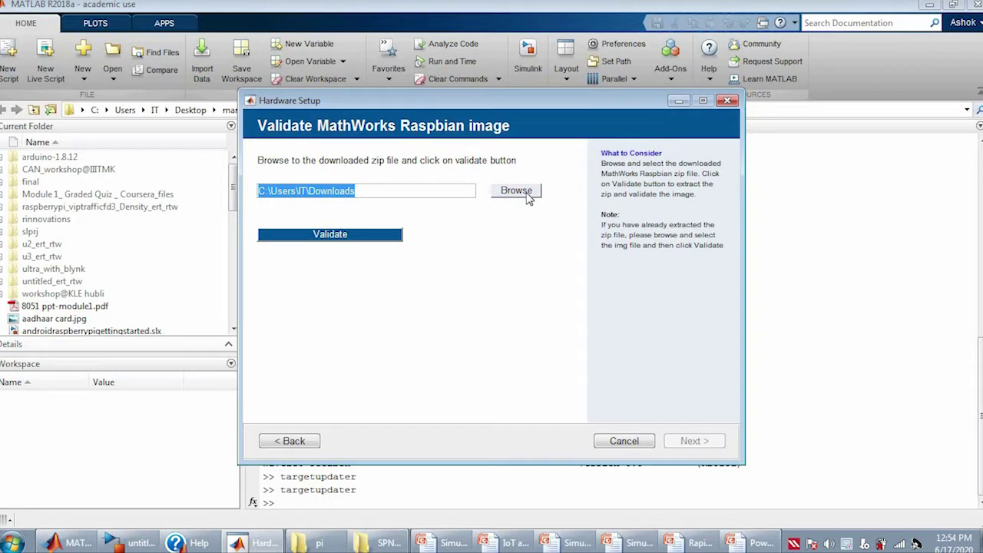
left_click(516, 190)
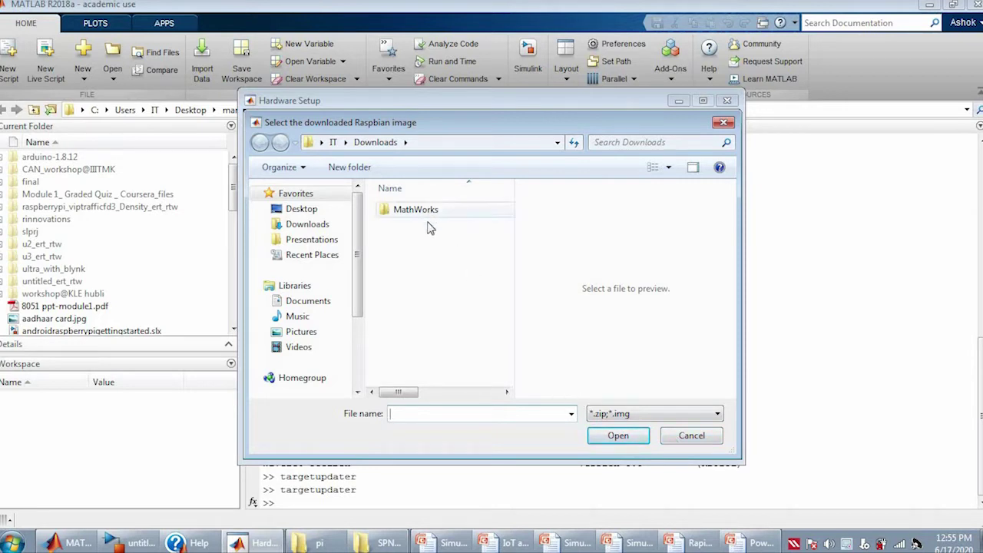
left_click(685, 441)
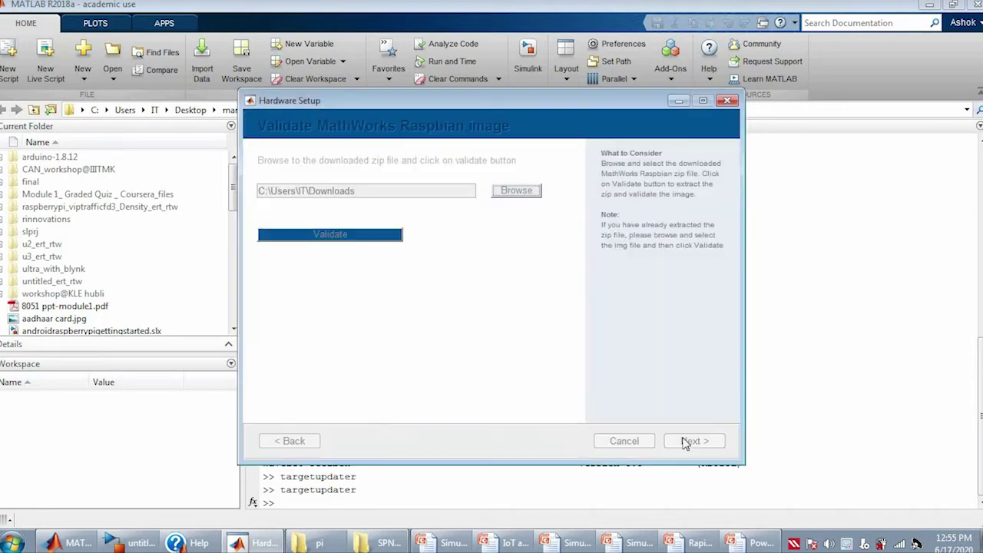
left_click(344, 234)
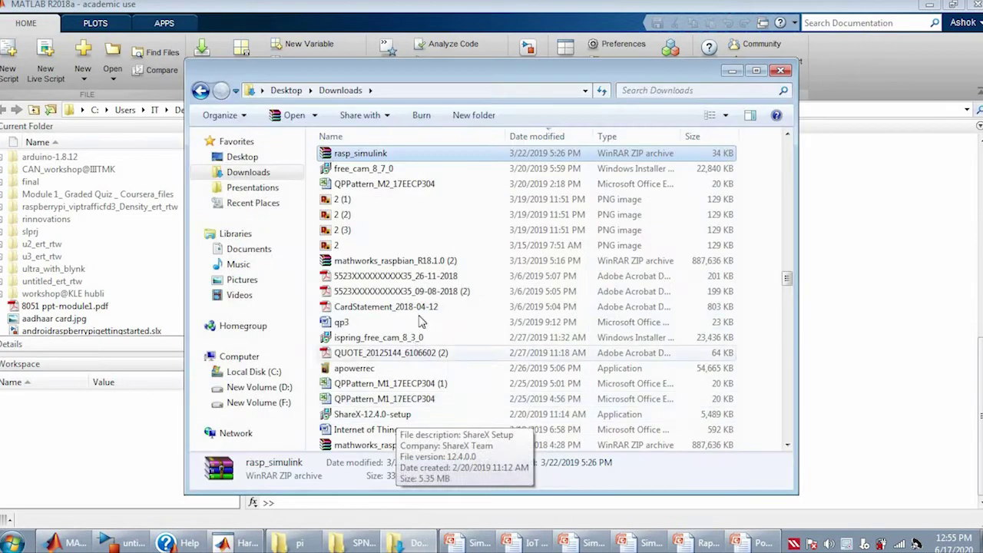
- Copy the path of the Downloads folder that contains the mathworks_raspbian_R18.1.0 (2) archive, then return to the hardware setup
left_click(430, 261)
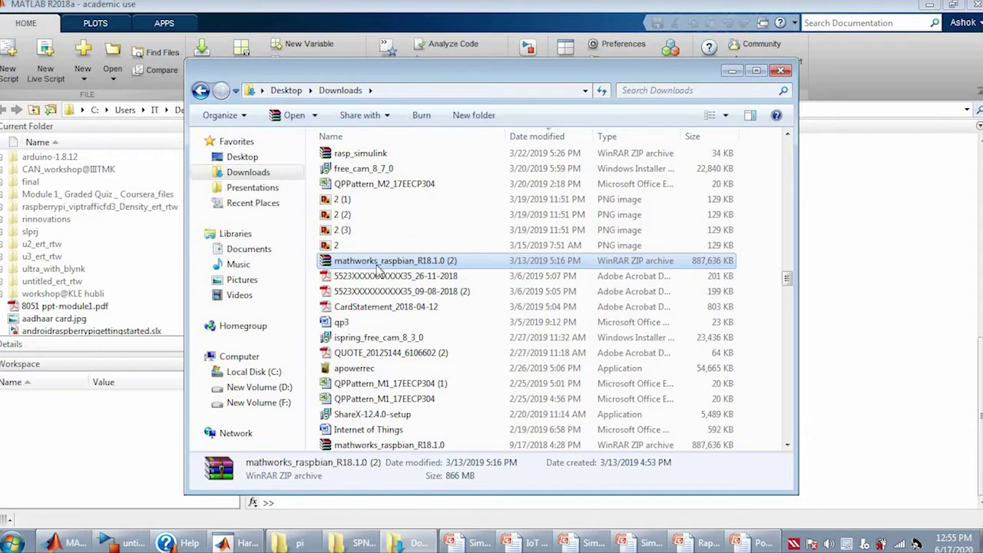
left_click(732, 72)
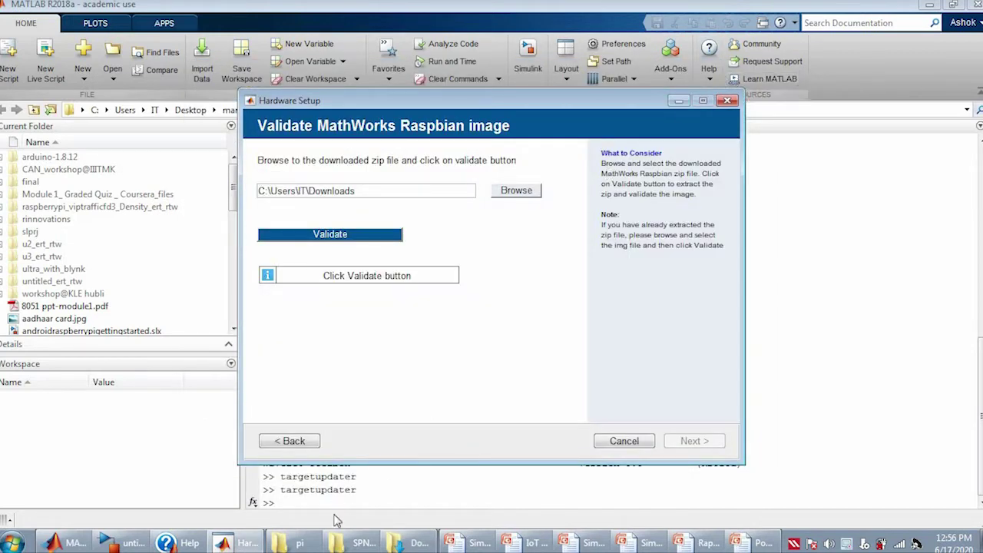
left_click(396, 543)
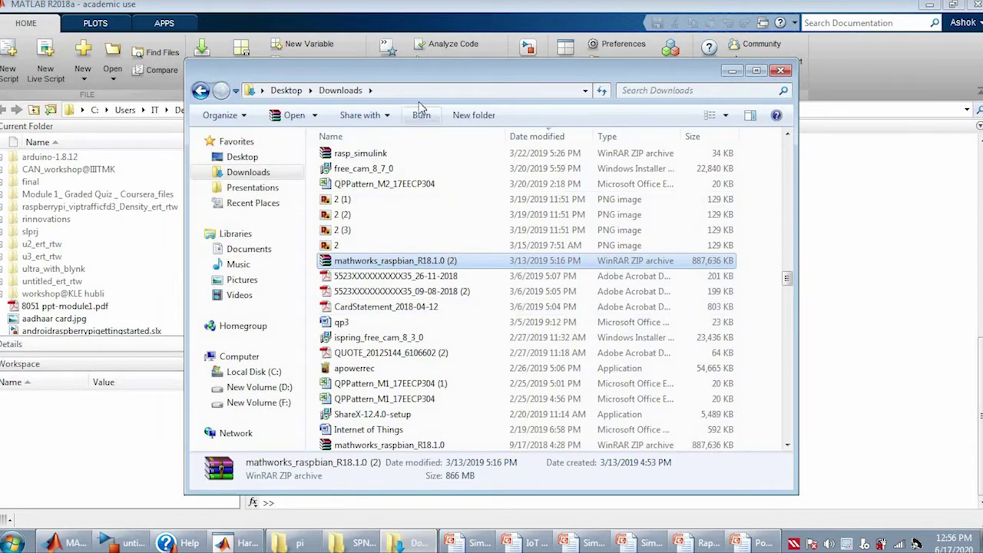
left_click(431, 90)
key("ctrl+c")
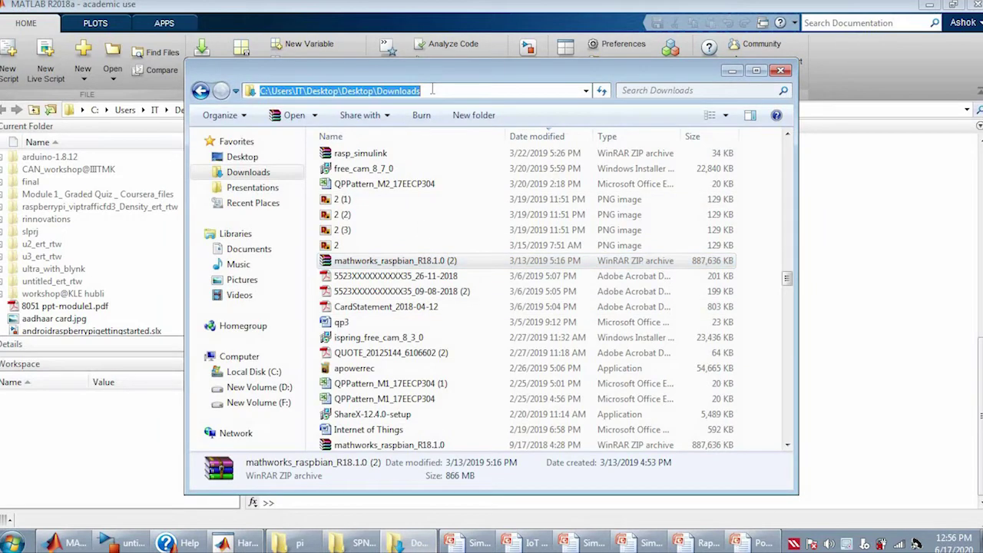
left_click(732, 70)
- Browse for the Raspbian image and go to the copied folder path C:\Users\IT\Desktop\Desktop\Downloads
left_click(499, 191)
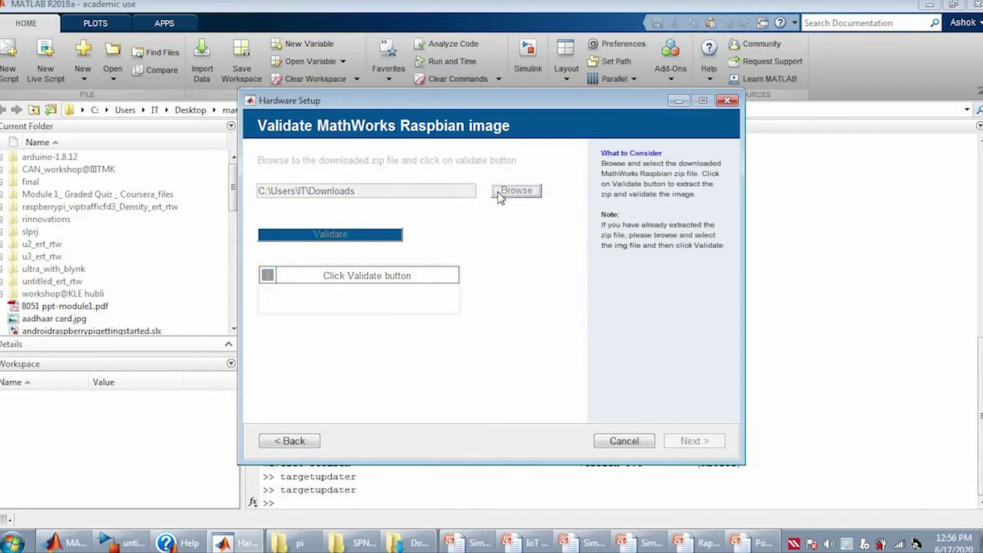
left_click(445, 422)
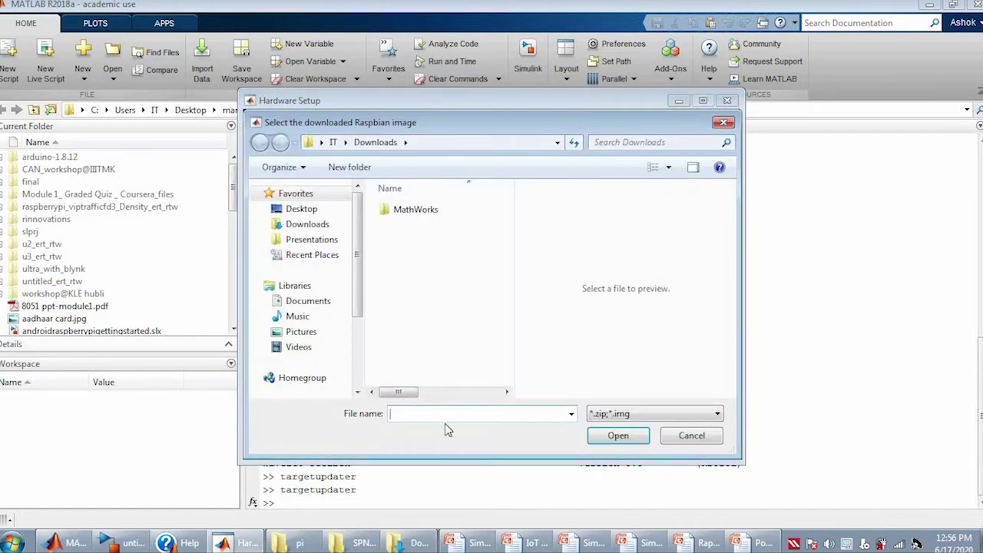
key("ctrl+v")
key("Return")
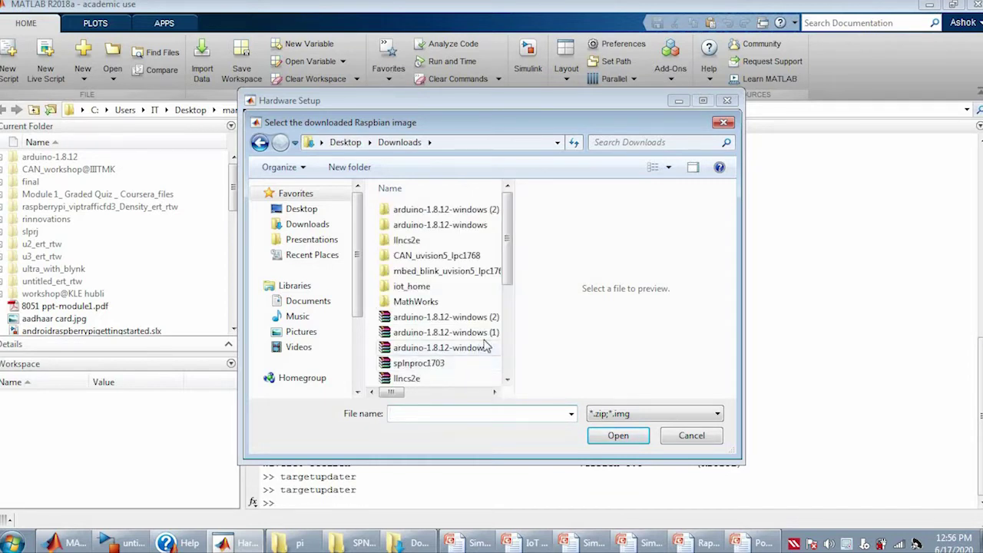
- Select the mathworks_raspbian_R18.1.0 (2) archive in the Downloads folder as the Raspbian image
left_click(507, 379)
left_click(507, 380)
left_click(506, 380)
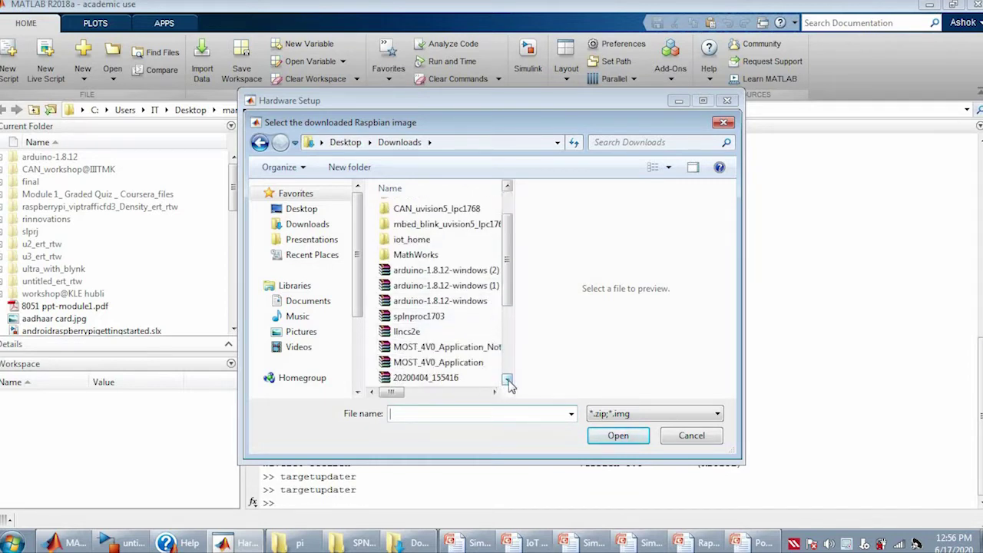
left_click(507, 379)
left_click(507, 380)
left_click(506, 379)
left_click(507, 379)
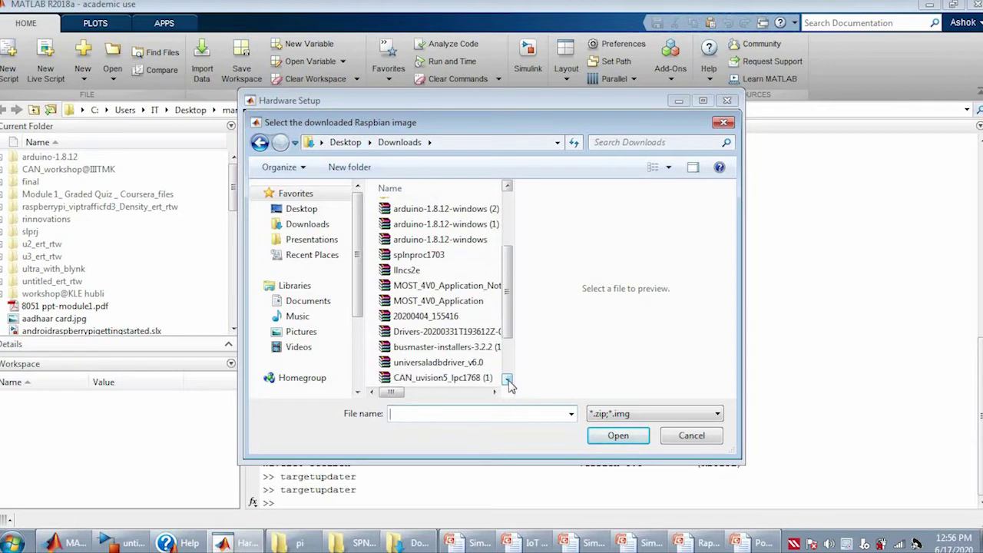
left_click(507, 379)
left_click(506, 379)
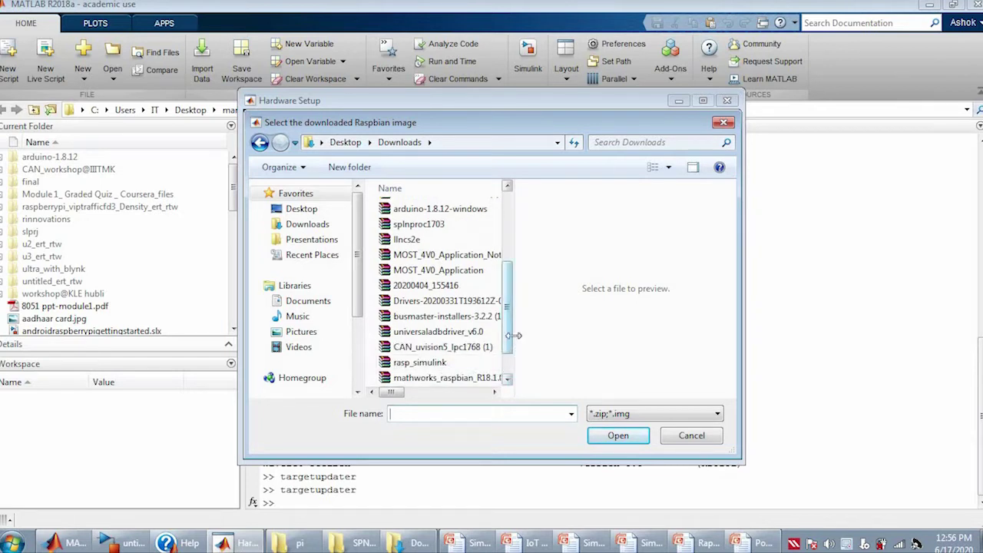
scroll(514, 349, "down", 1)
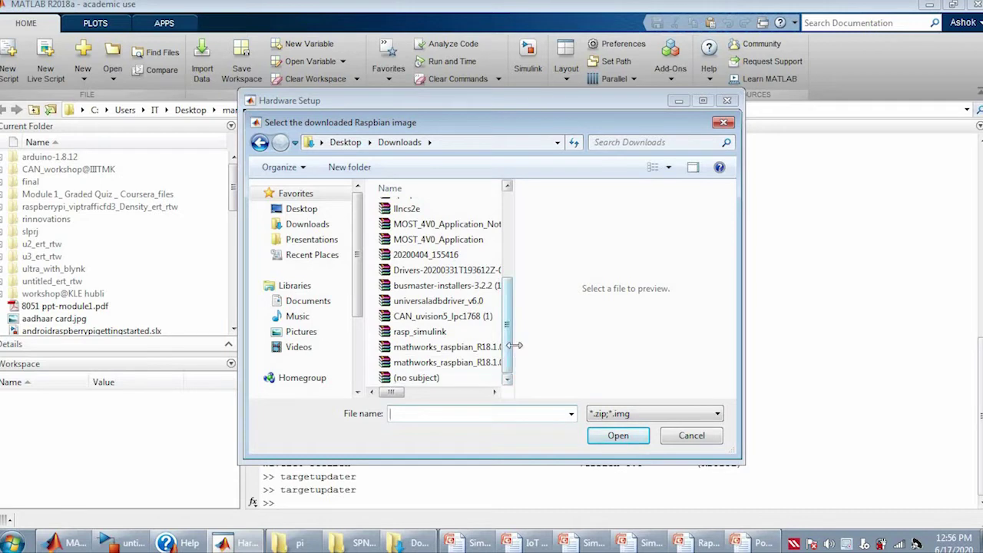
left_click_drag(513, 347, 556, 347)
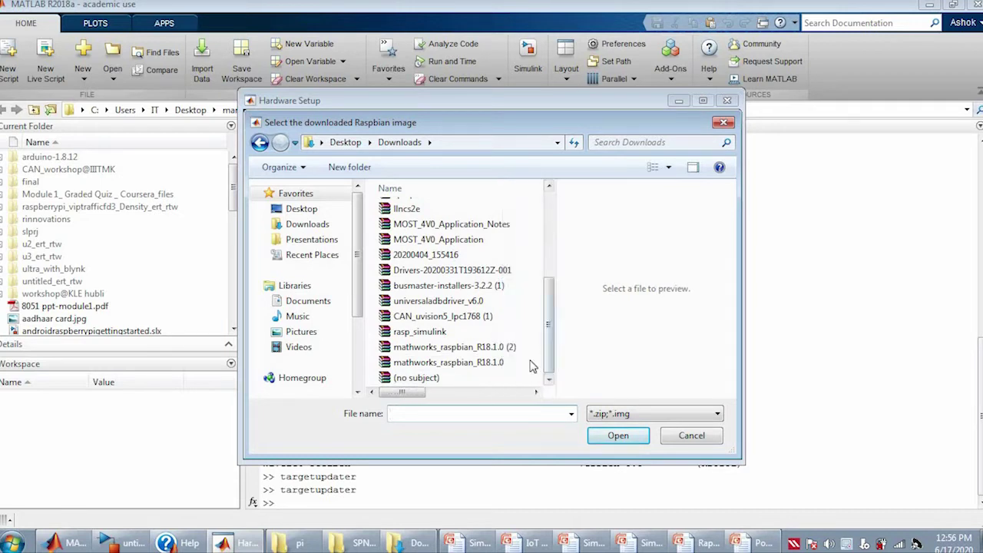
left_click(476, 350)
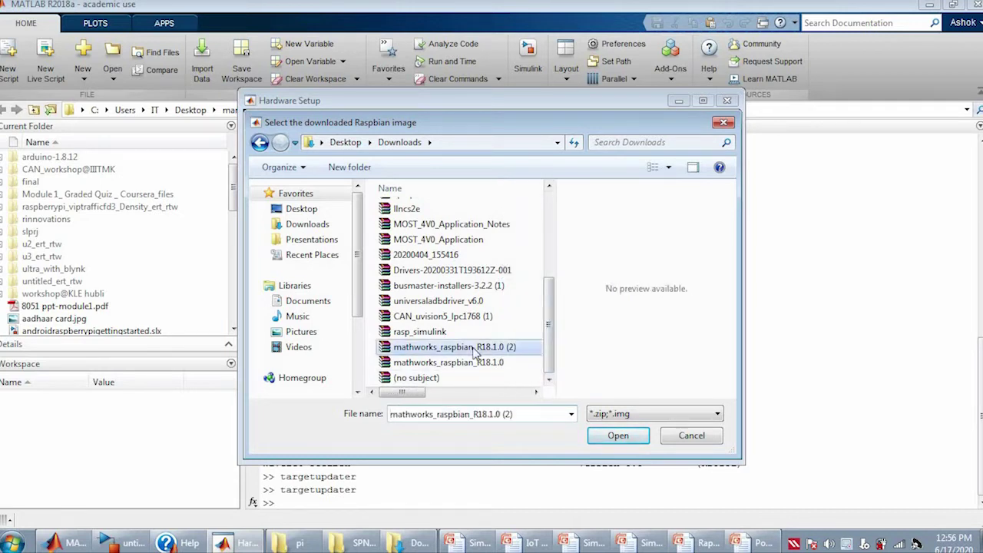
left_click(619, 435)
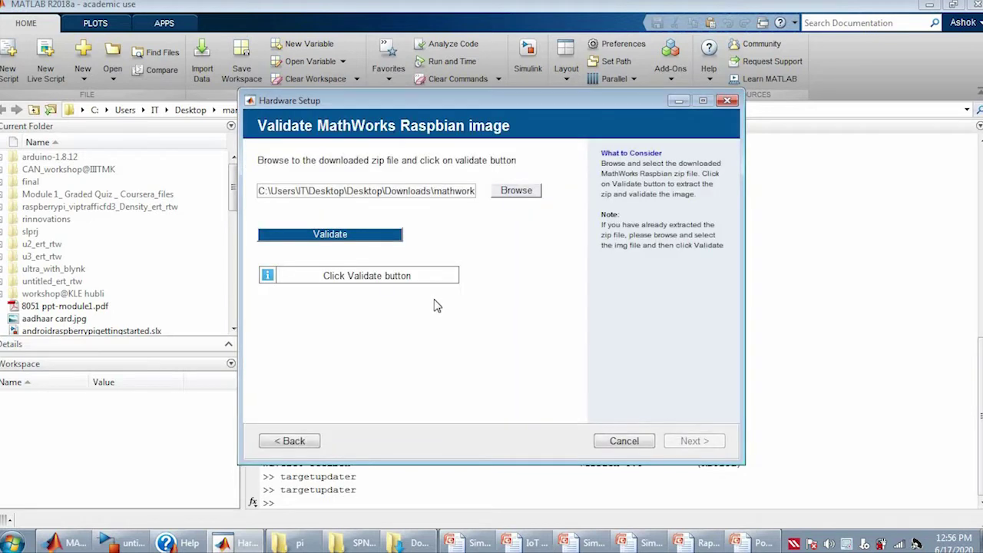
- Validate the selected MathWorks Raspbian image and continue to the network settings
left_click(341, 237)
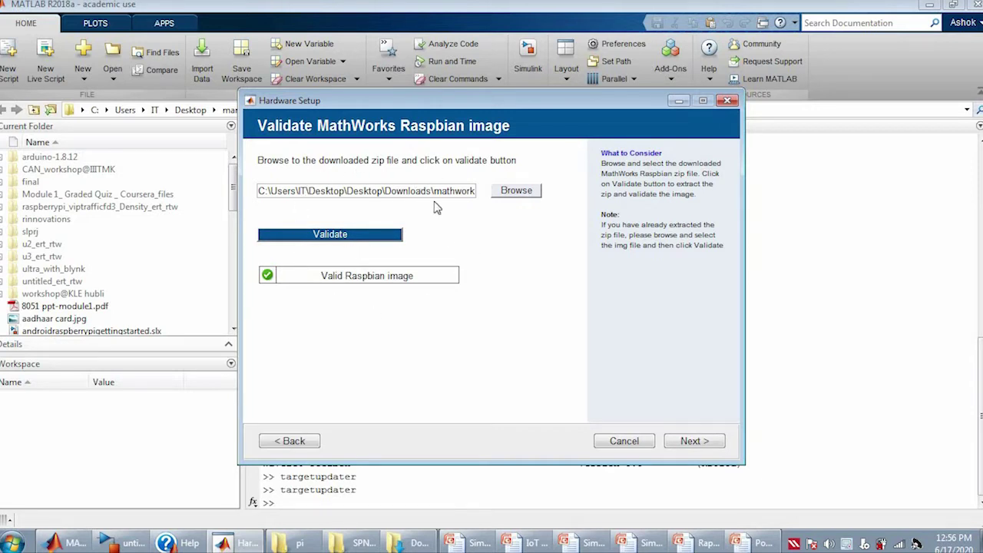
left_click(688, 445)
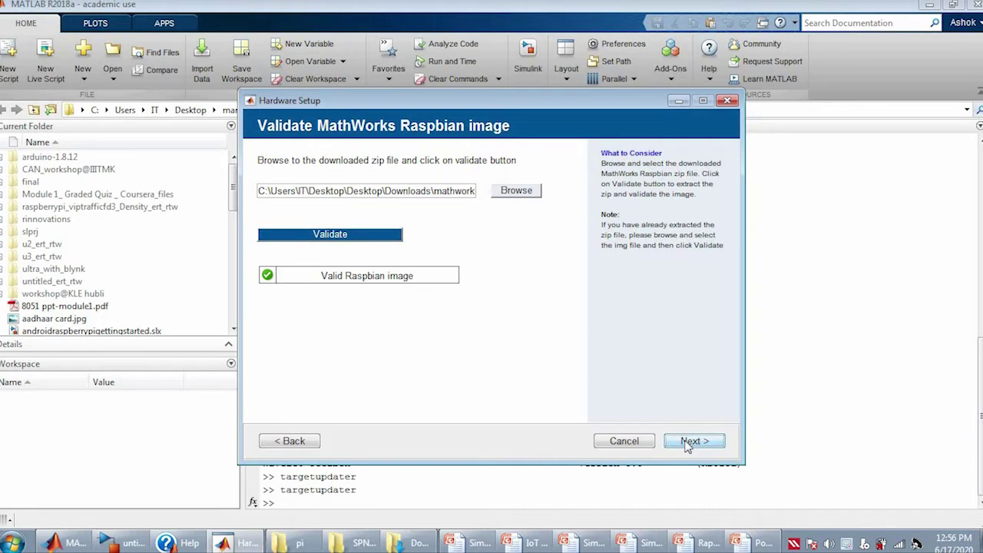
left_click(688, 443)
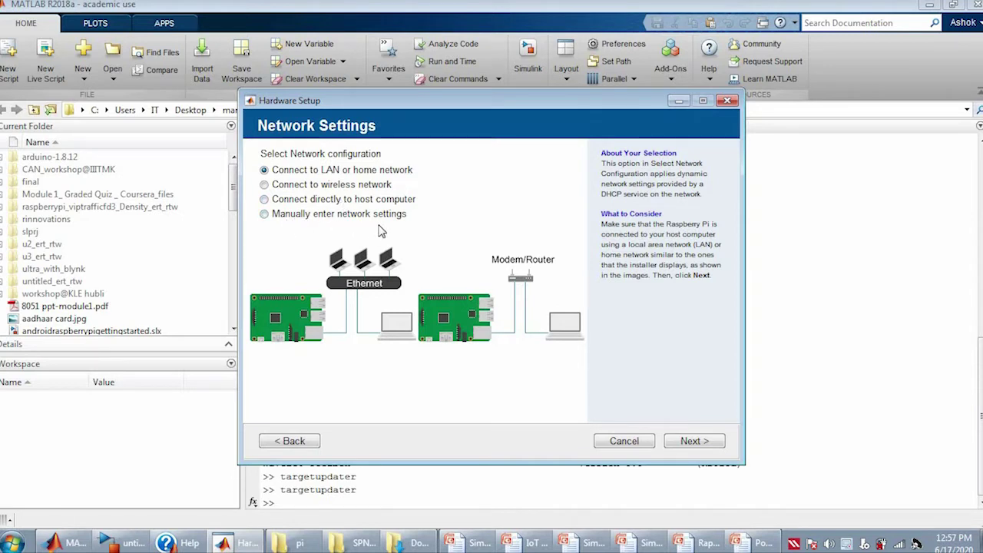
- Configure the network to connect directly to the host computer, continue to drive selection, and refresh the memory card drive list
left_click(265, 200)
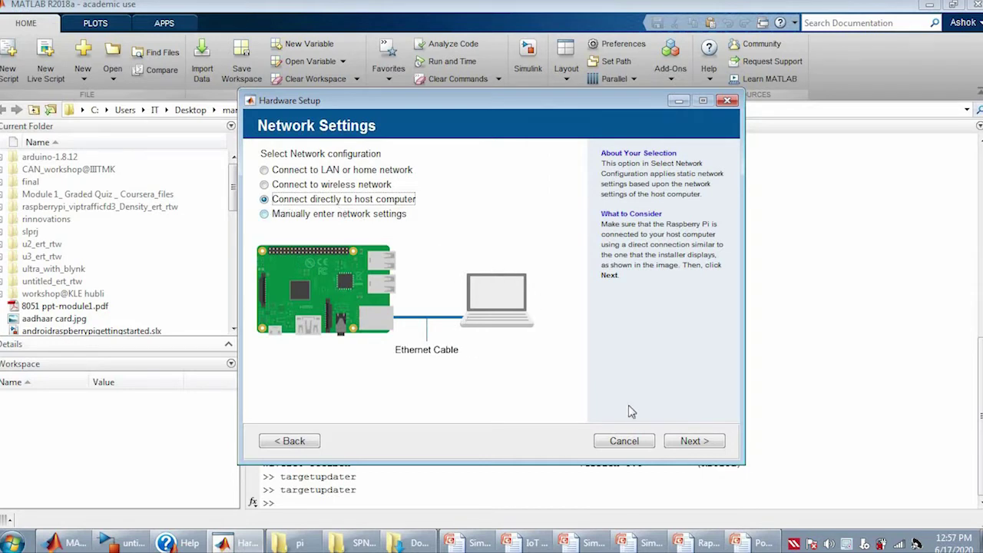
left_click(691, 435)
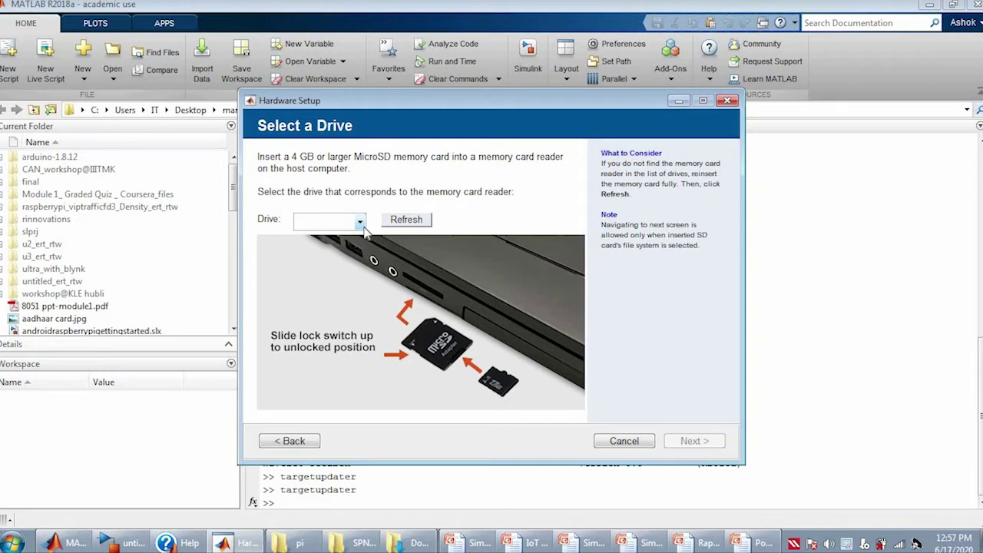
left_click(393, 221)
left_click(359, 222)
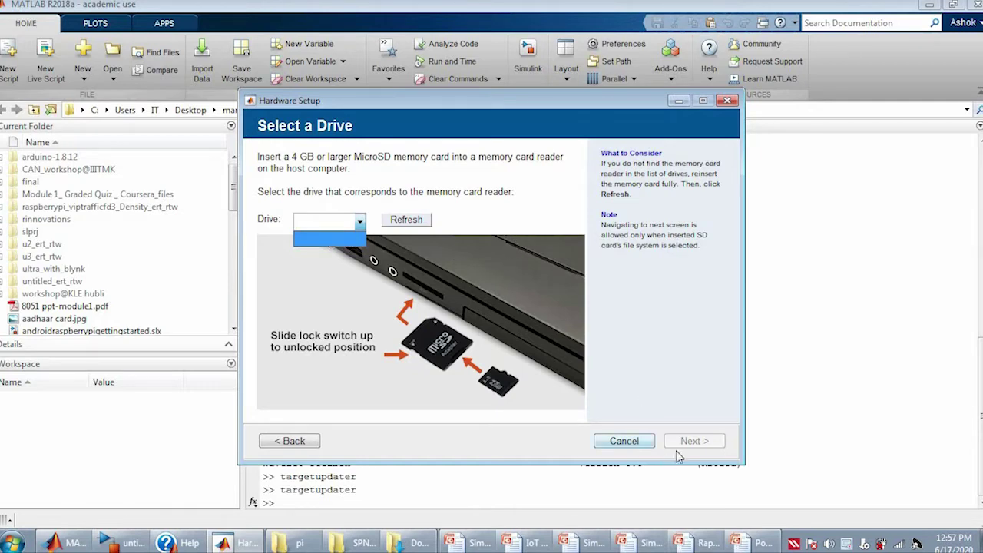
left_click(746, 543)
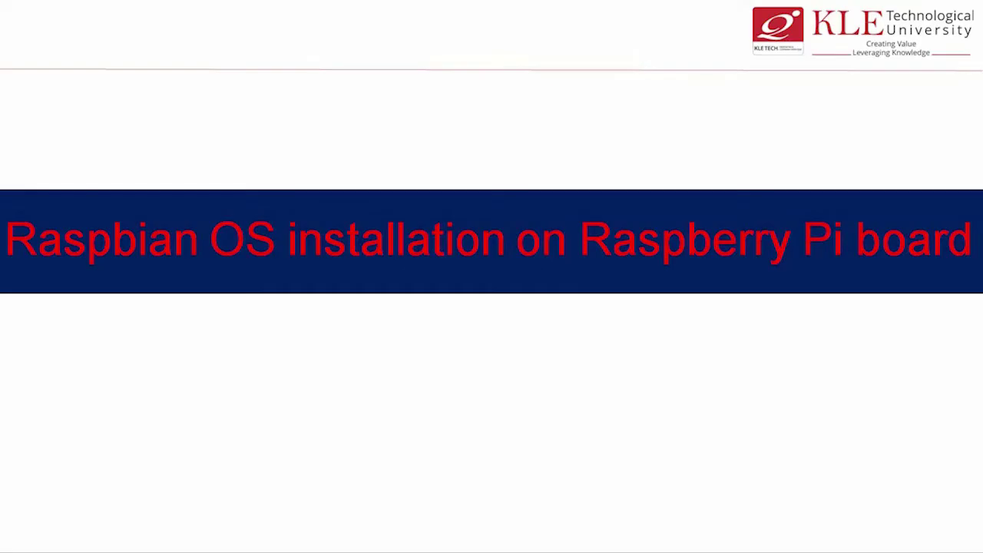
left_click(695, 521)
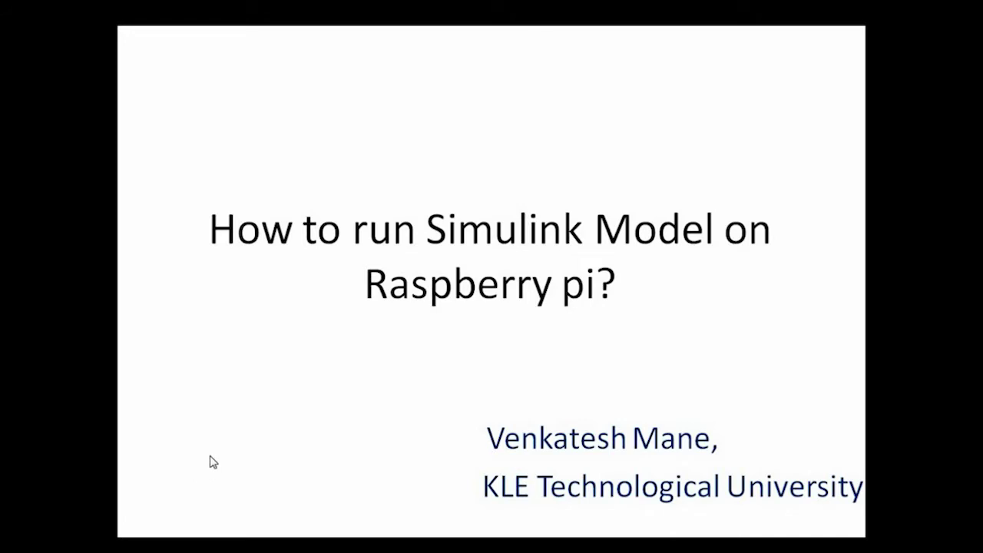
left_click(213, 462)
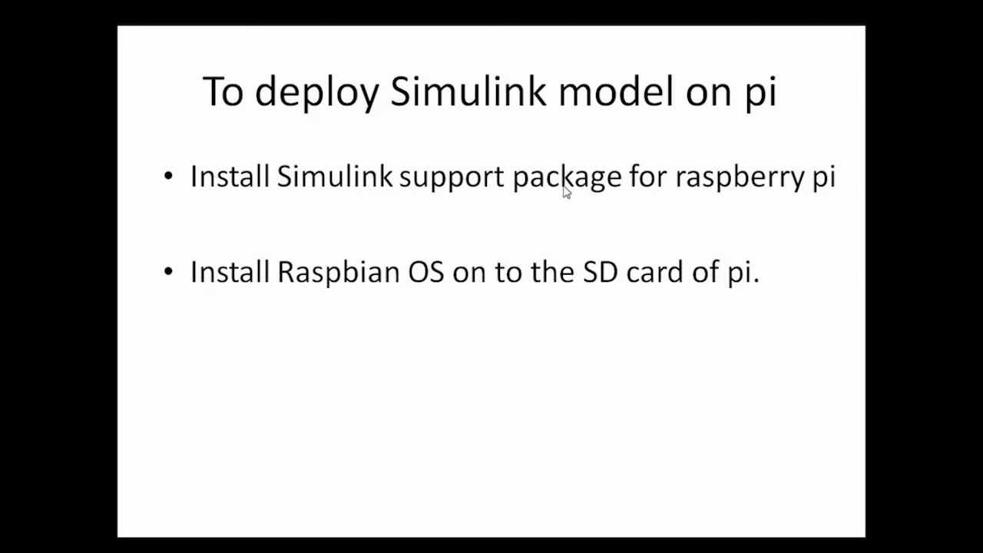
key("Escape")
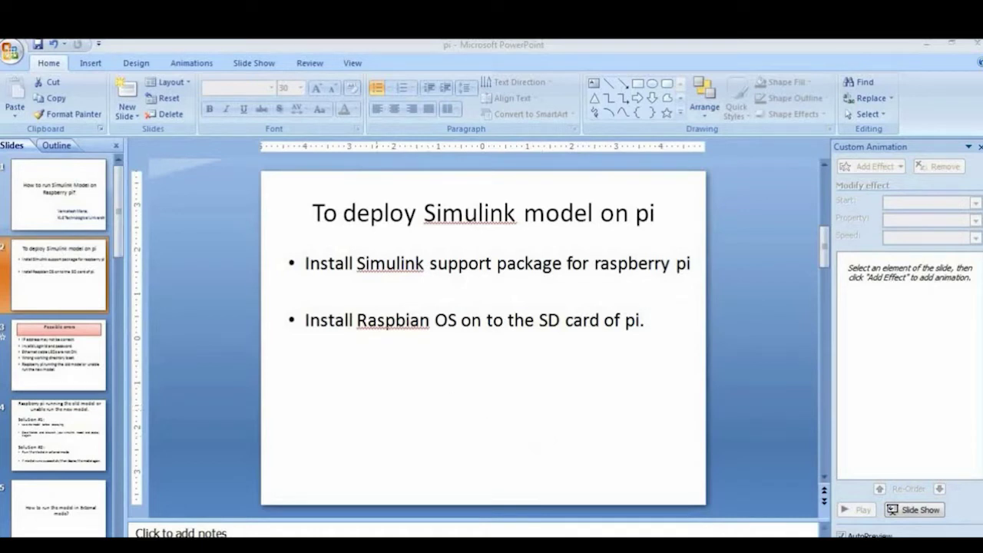
- Switch to the Simulink Library Browser and add the LED block from the Raspberry Pi hardware support package to the untitled model
key("alt+Tab")
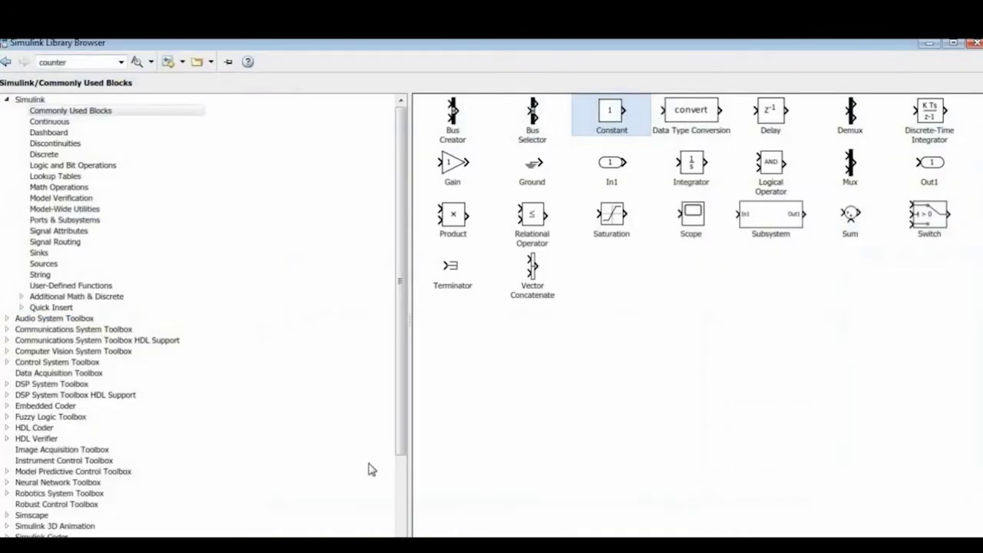
left_click_drag(404, 461, 402, 513)
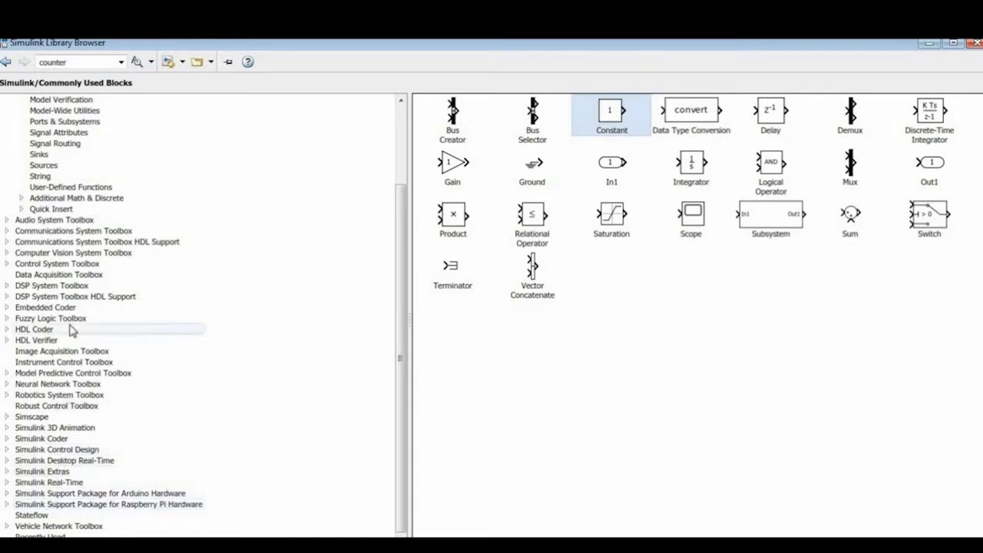
left_click(63, 493)
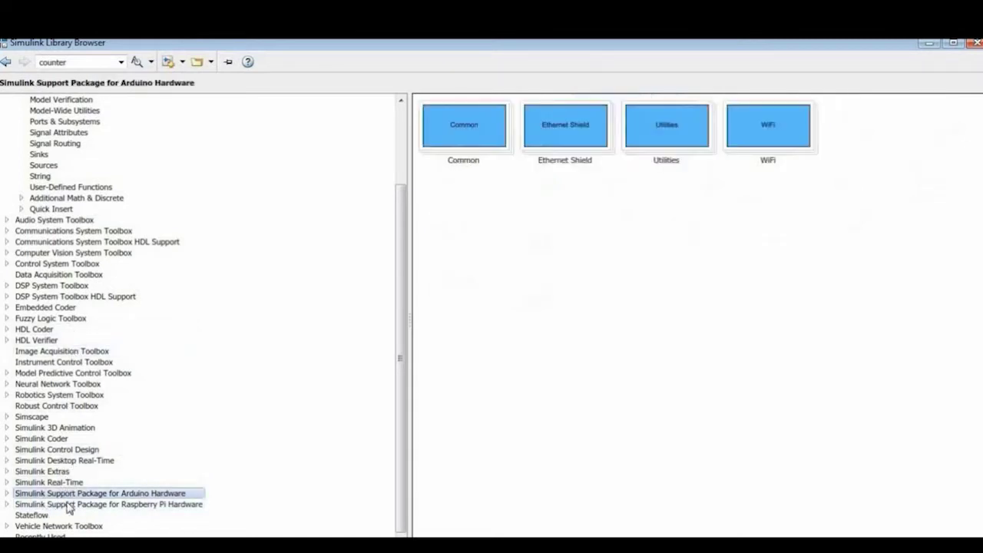
left_click(70, 505)
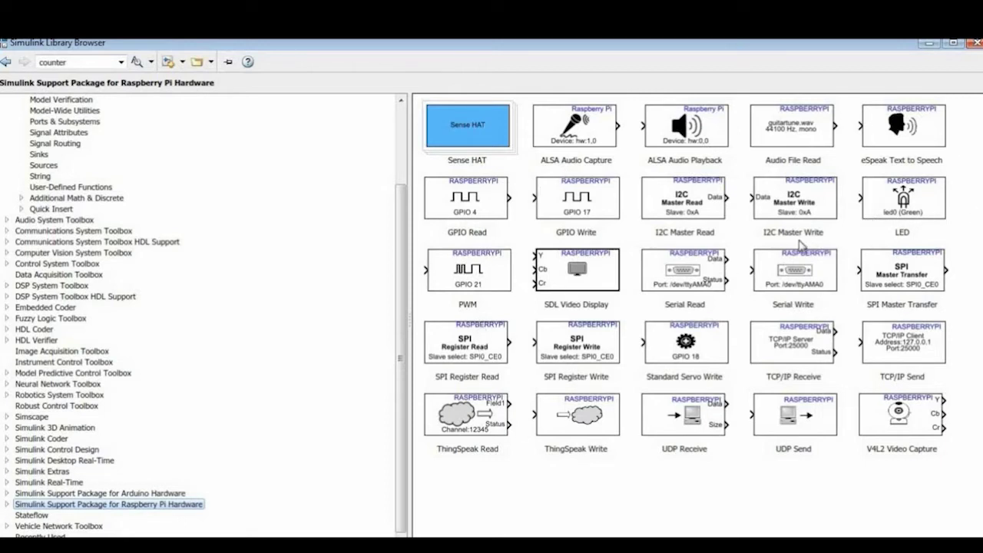
right_click(875, 213)
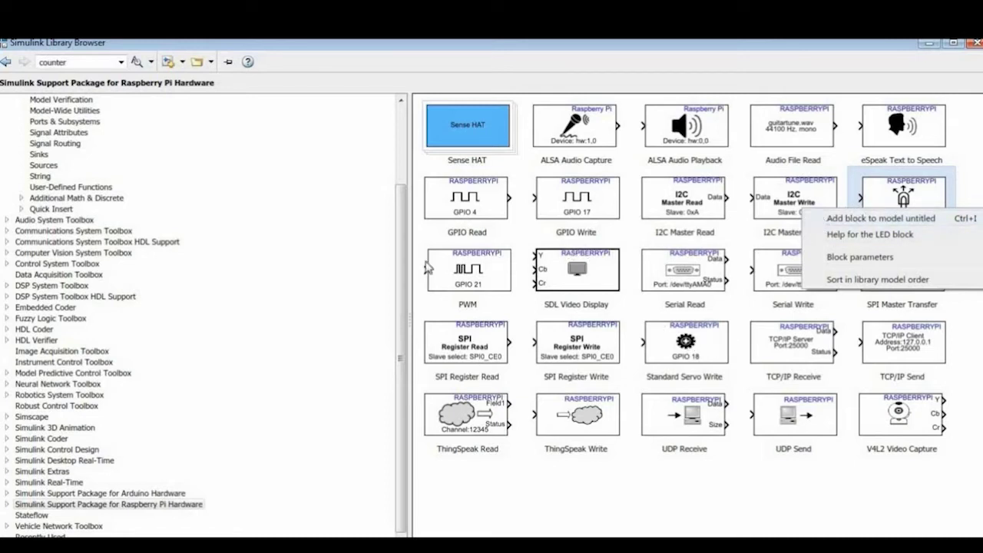
- Add a Constant block from the Commonly Used Blocks library to the untitled model
left_click(401, 279)
left_click_drag(401, 280, 415, 166)
left_click(115, 113)
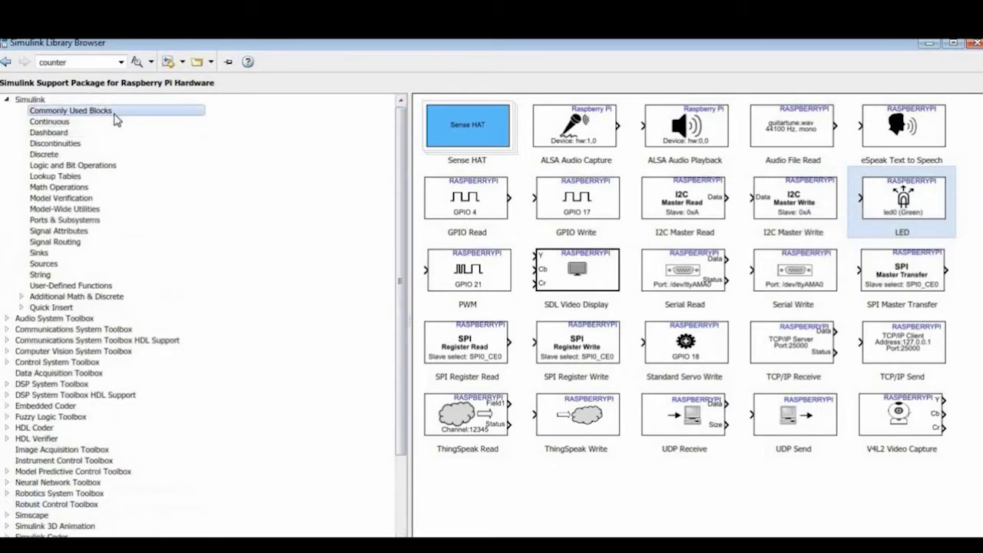
left_click(611, 127)
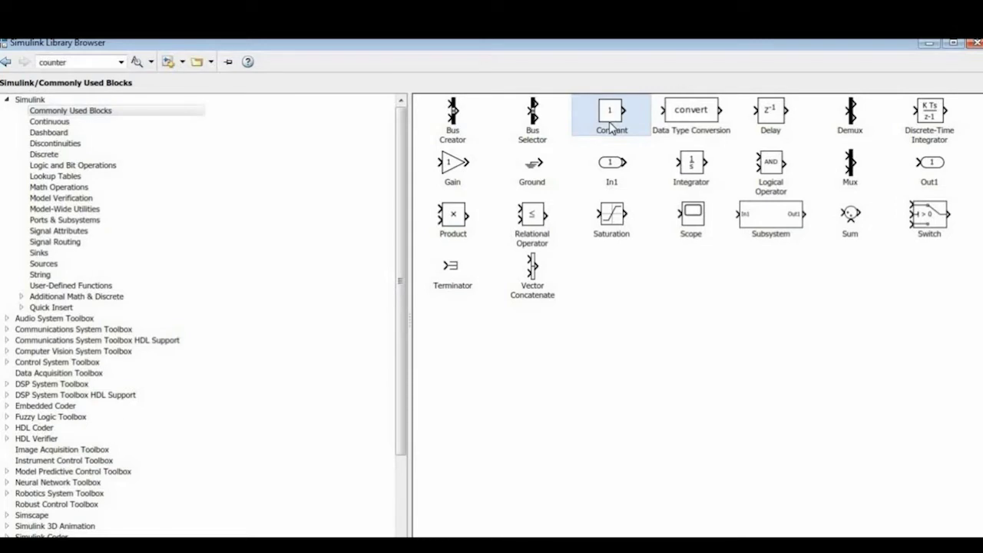
right_click(611, 127)
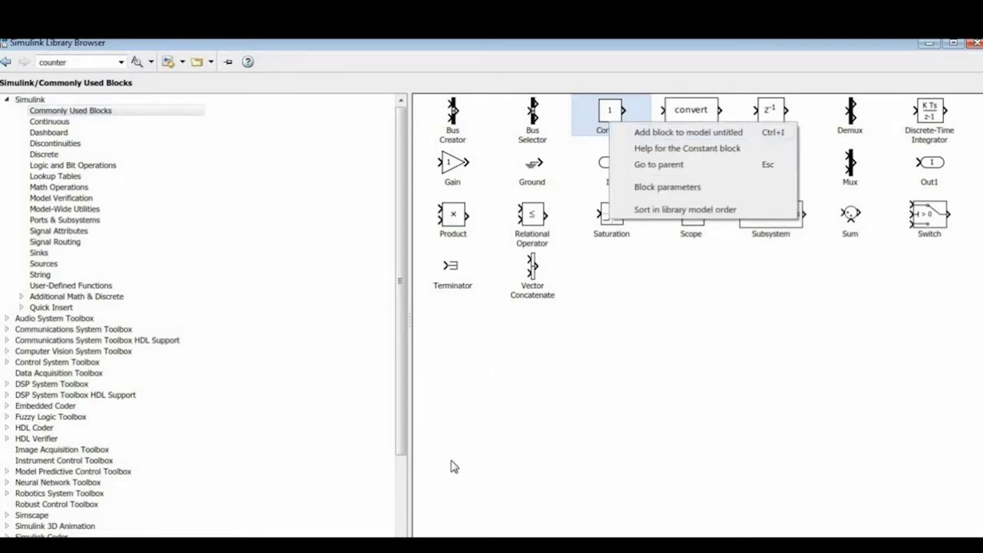
- Switch to the untitled model and connect the Constant block's output to the LED block's input
key("alt+Tab")
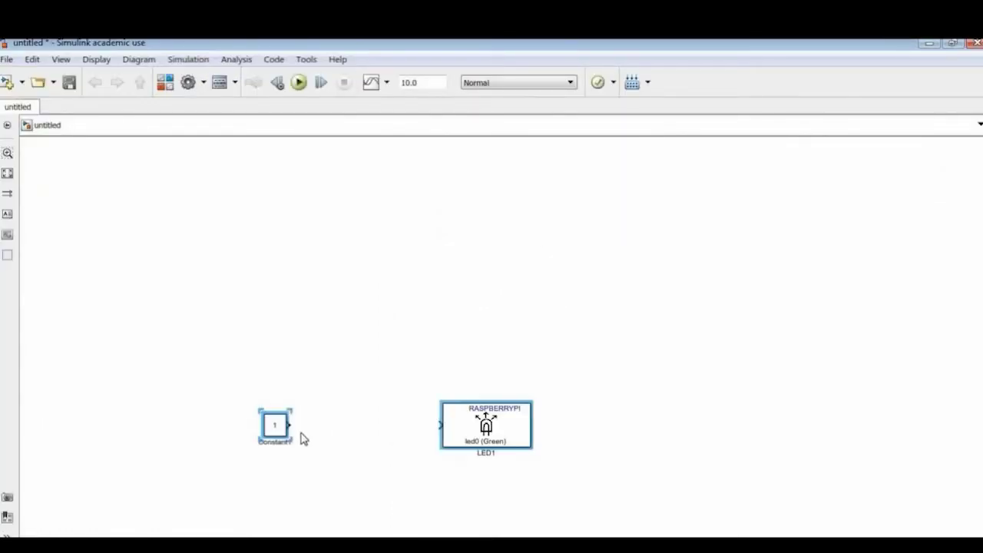
left_click_drag(308, 425, 443, 425)
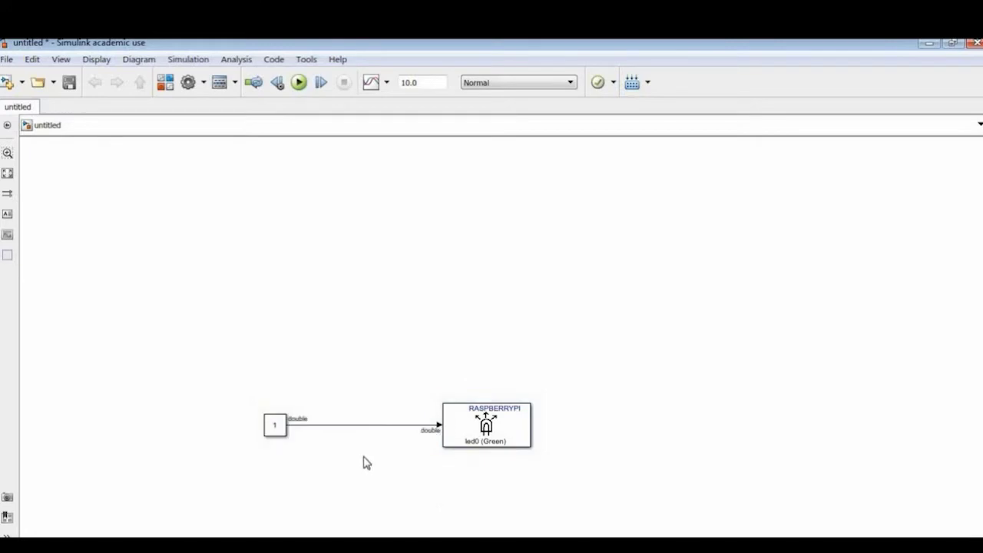
left_click(281, 432)
left_click(478, 444)
left_click(256, 439)
- Set the Constant block's output data type to boolean
left_click(284, 429)
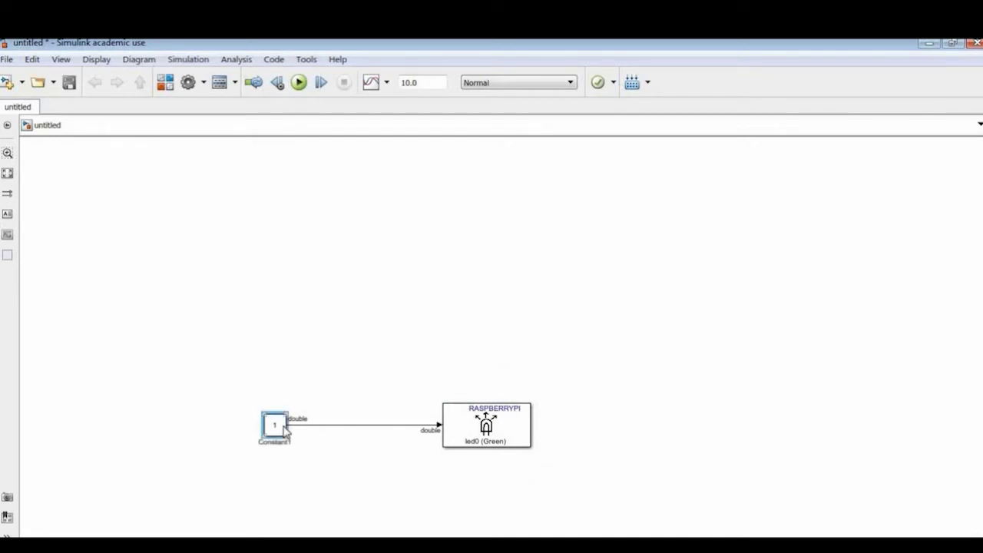
double_click(284, 429)
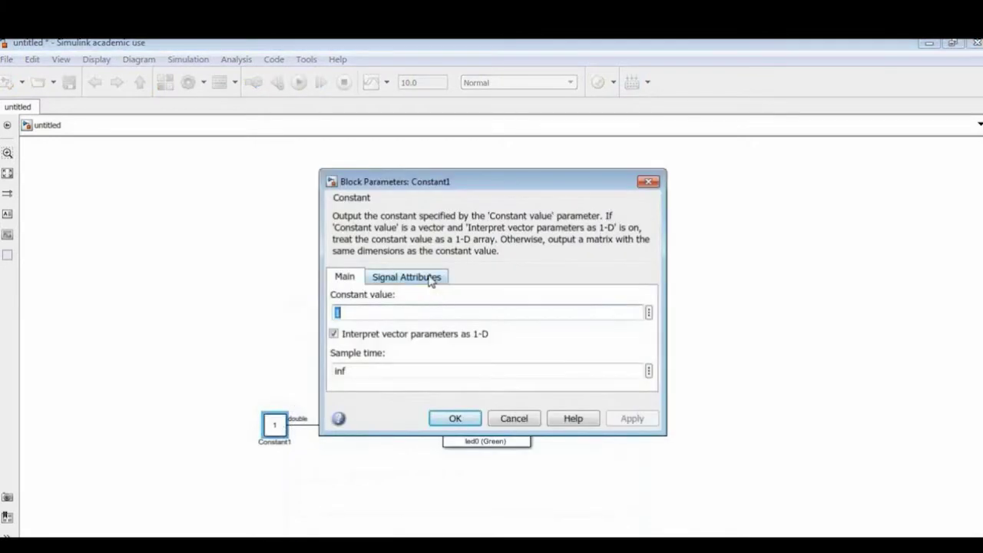
left_click(405, 278)
left_click(588, 336)
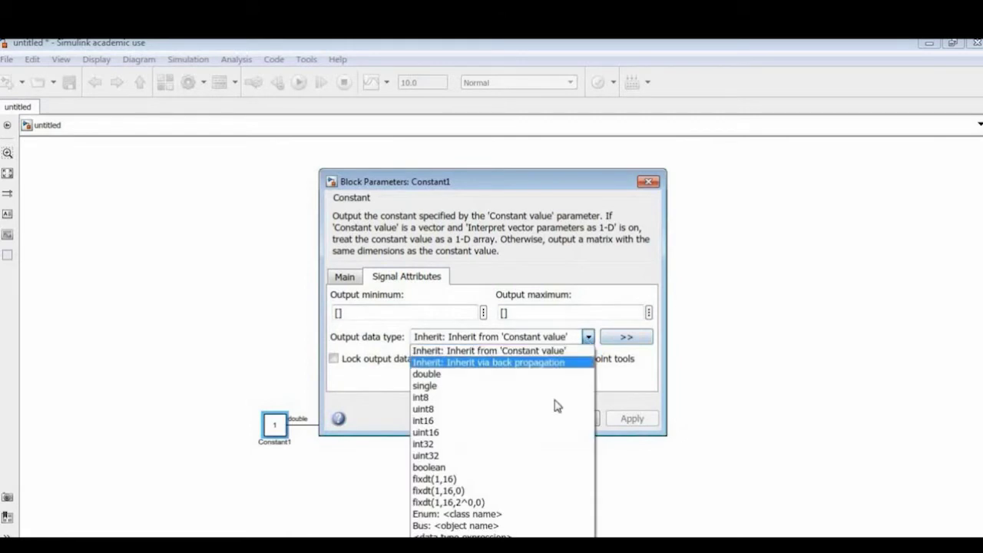
left_click(533, 467)
left_click(456, 420)
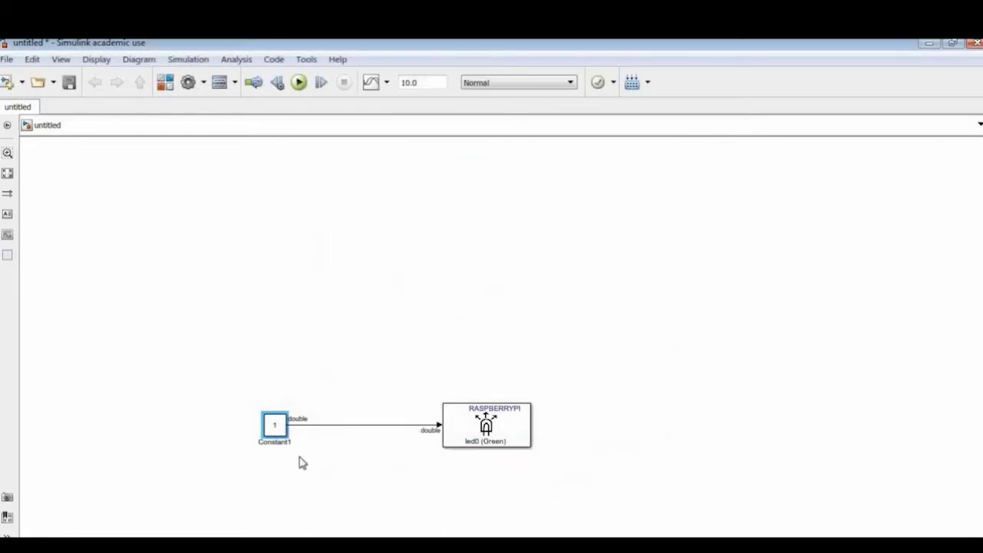
- Set the LED block's board to Pi 3 Model B, keeping led0 (Green), and view the LED locations on that board
double_click(520, 437)
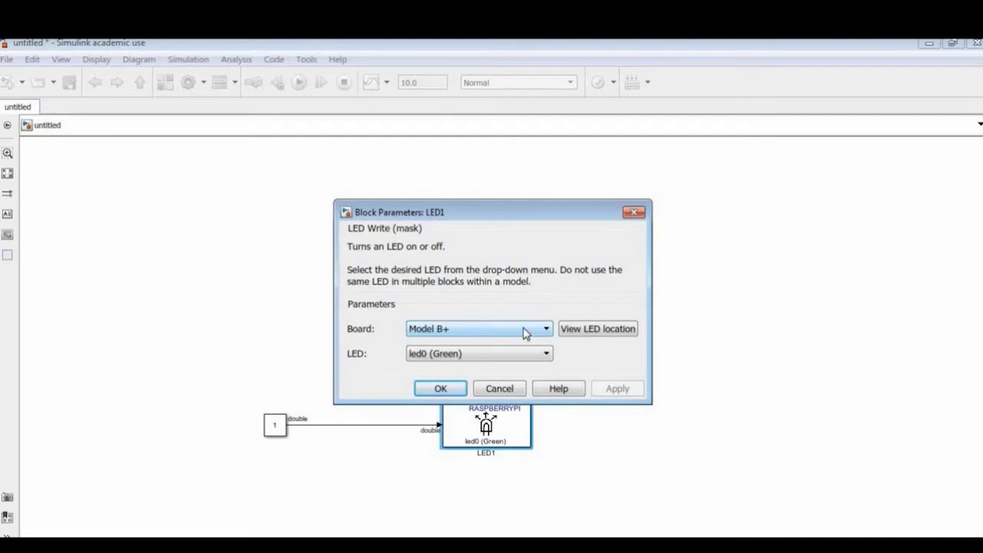
left_click(525, 333)
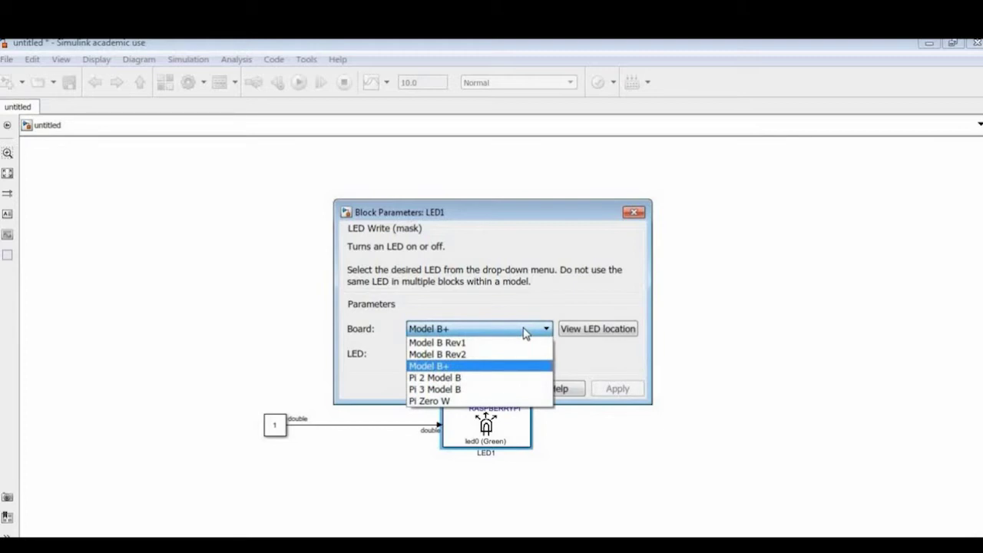
left_click(476, 391)
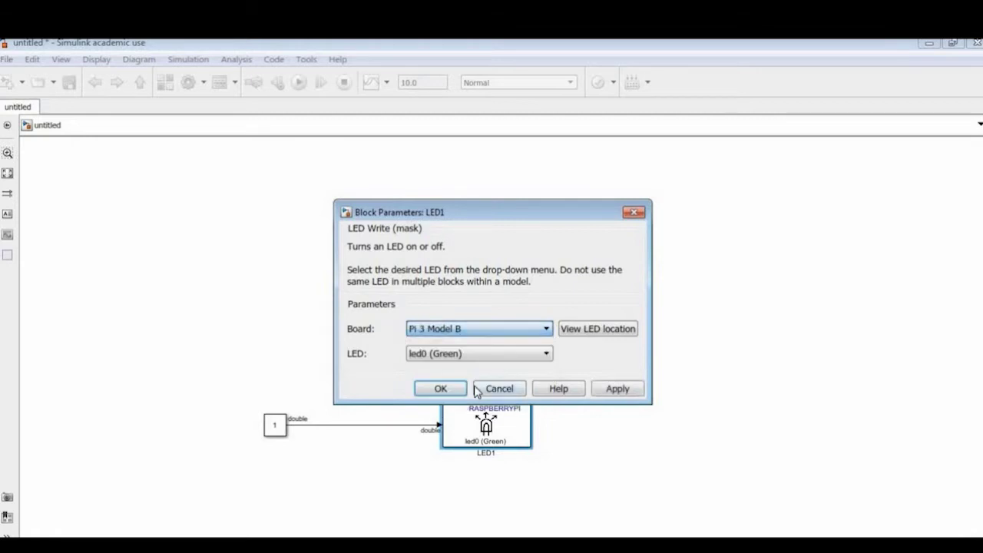
left_click(596, 336)
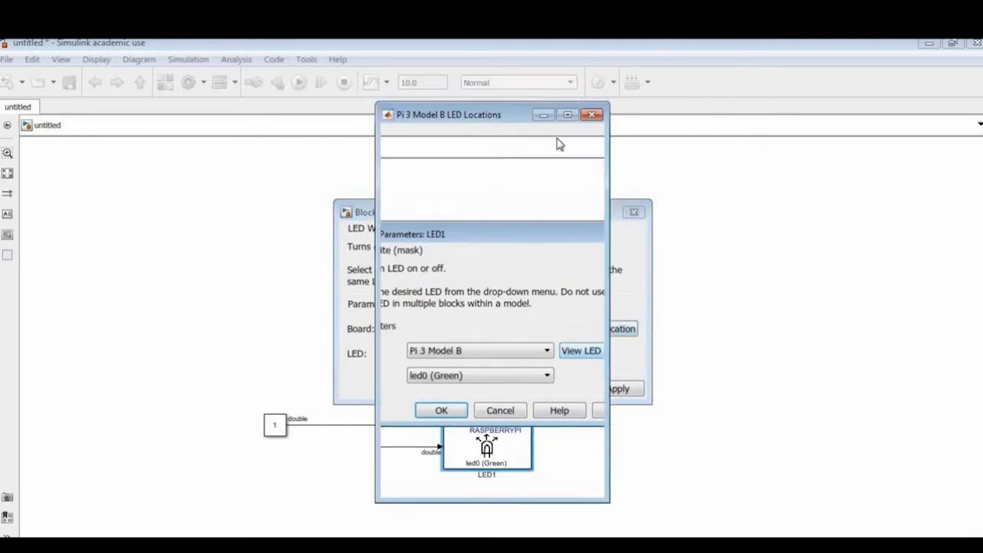
left_click(567, 116)
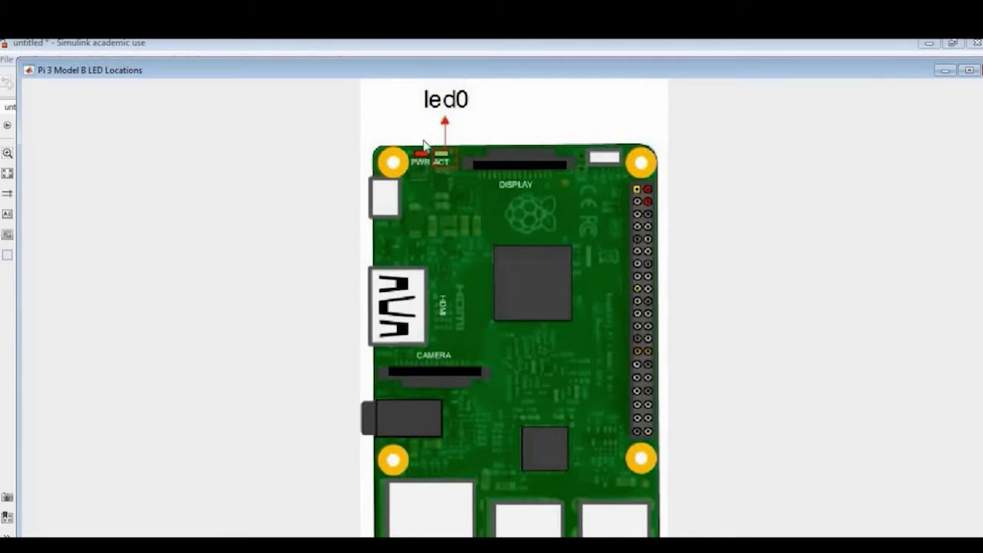
left_click(978, 70)
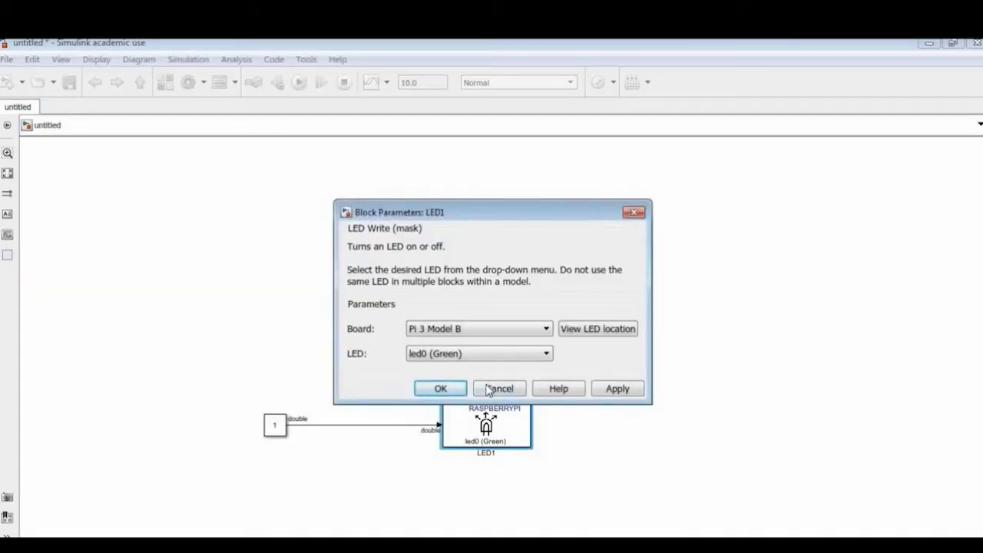
left_click(442, 389)
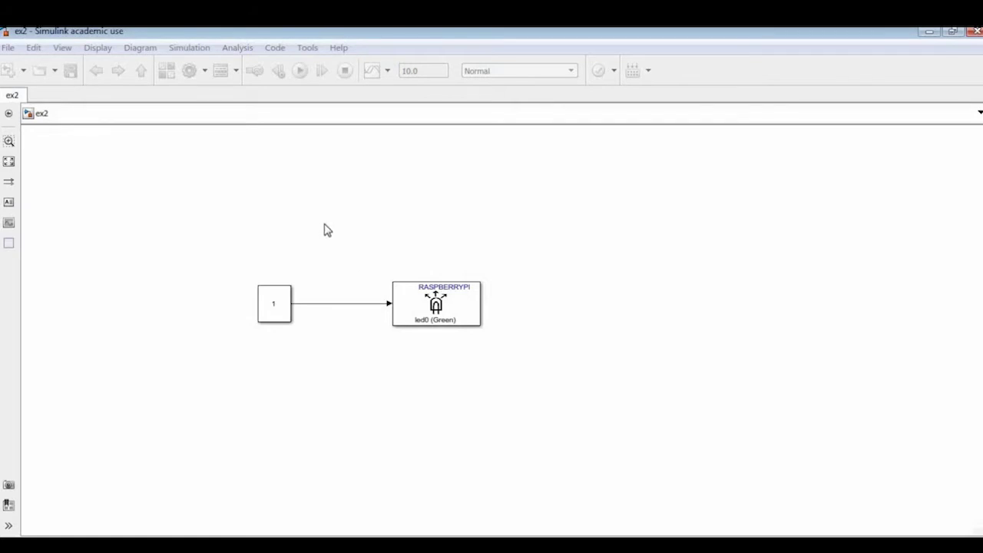
- Prepare the ex2 model to run on target hardware with Raspberry Pi as the hardware board, and deploy it to the hardware
left_click(310, 49)
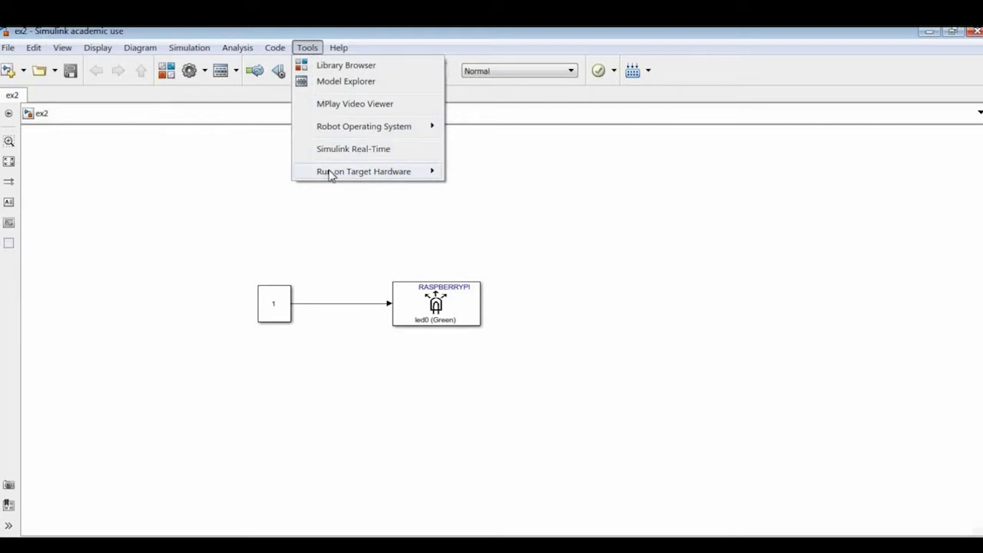
mouse_move(330, 175)
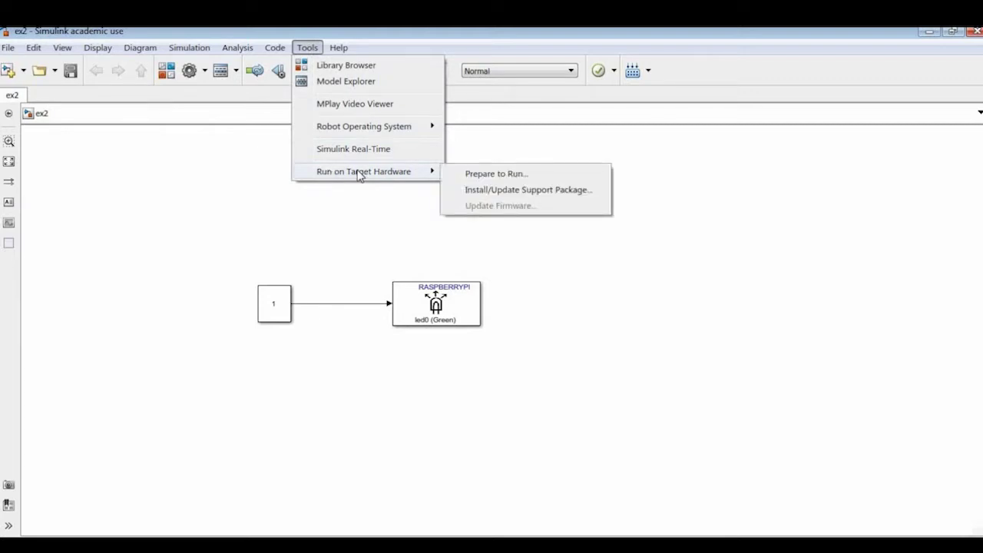
left_click(491, 175)
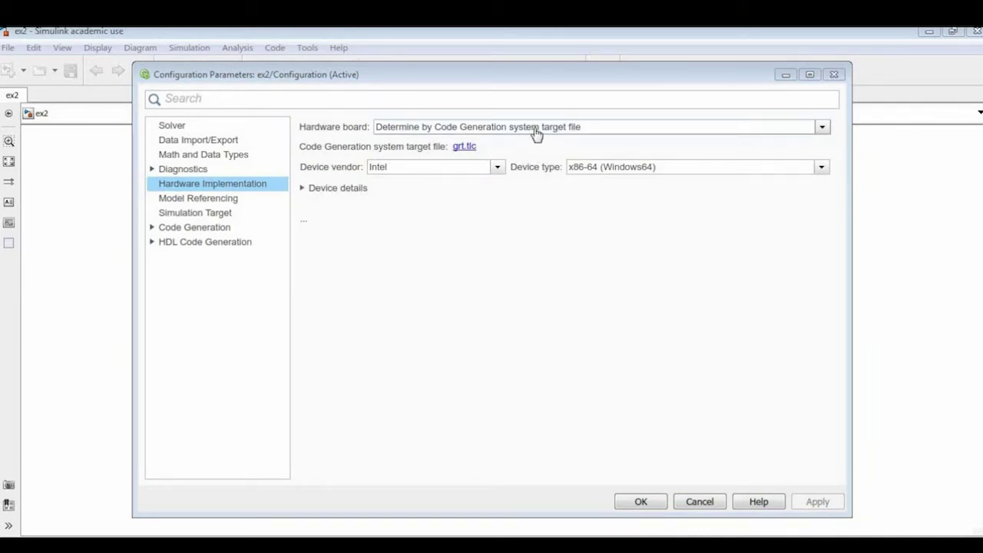
left_click(536, 134)
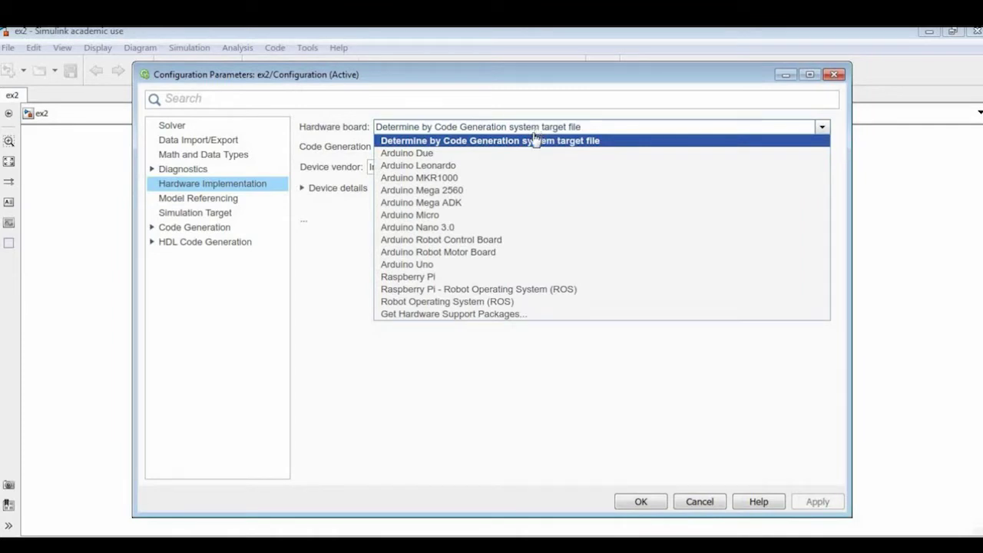
left_click(508, 277)
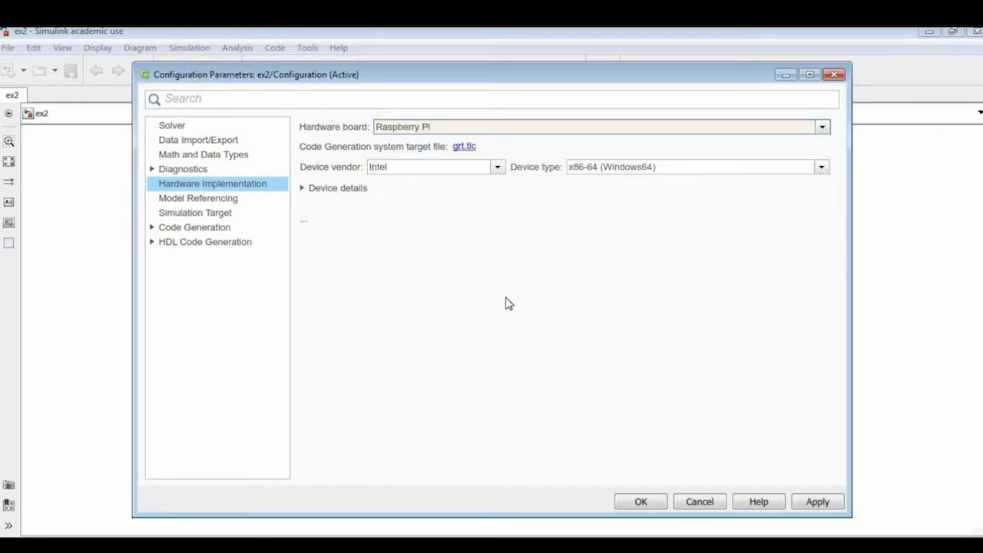
left_click(638, 503)
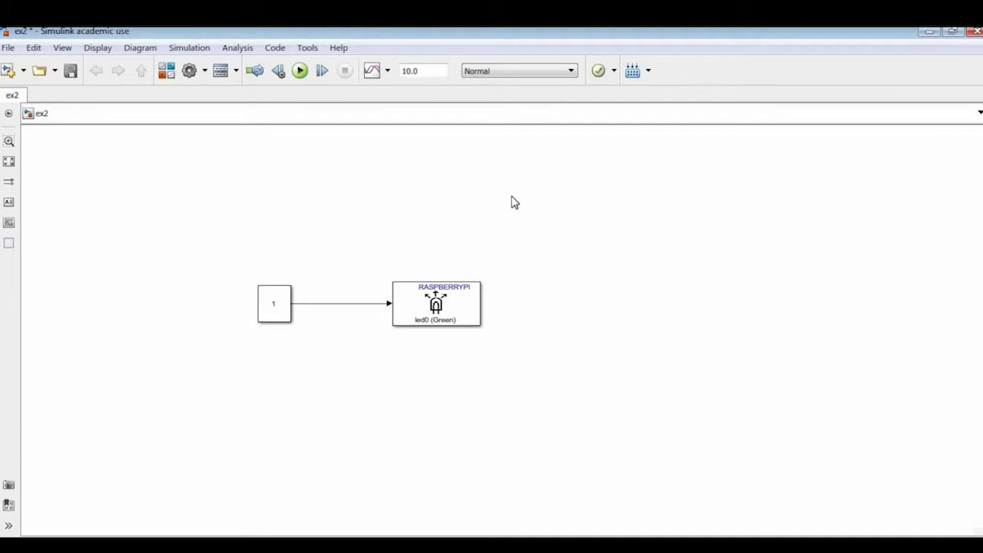
left_click(648, 70)
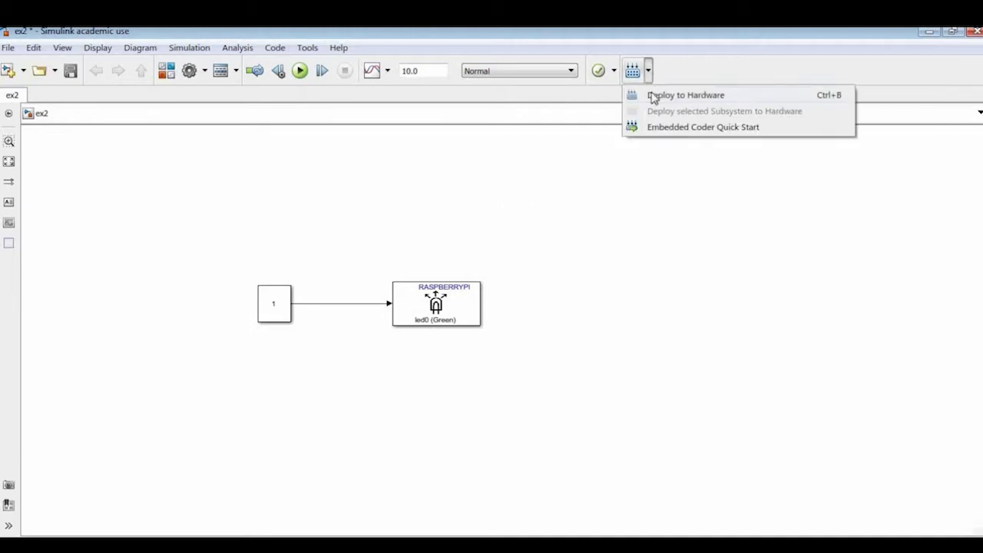
left_click(653, 99)
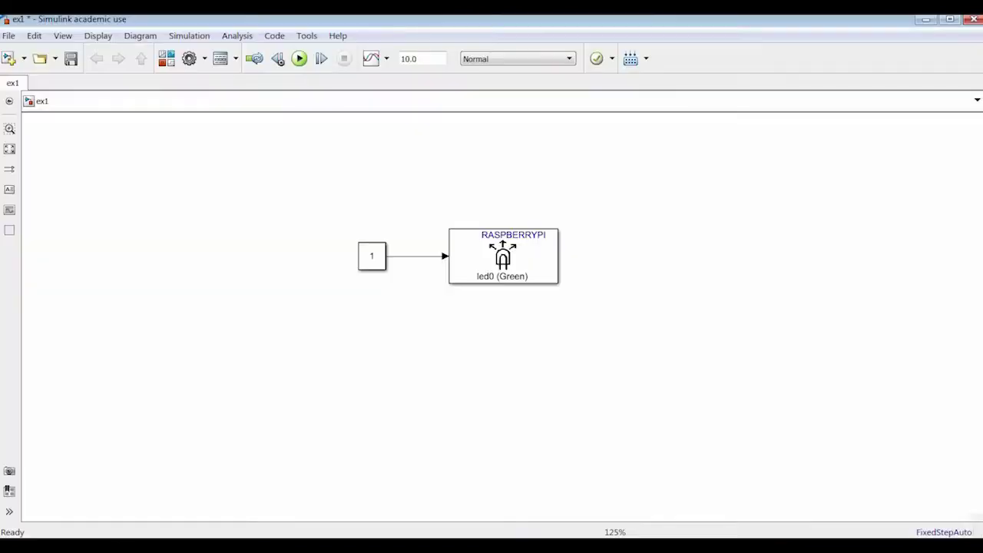
- Set the ex1 model's simulation mode to External and run the model on the Raspberry Pi
left_click(507, 59)
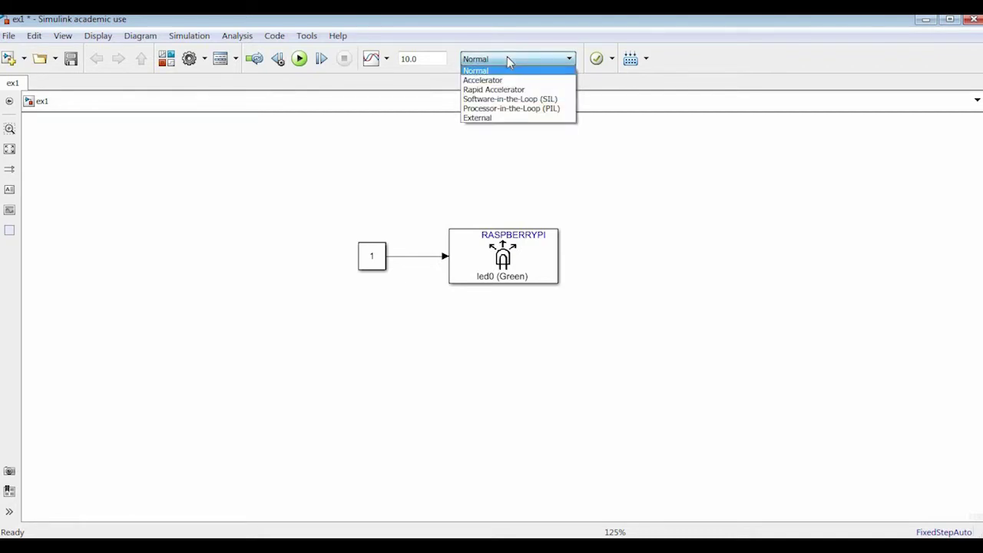
left_click(501, 117)
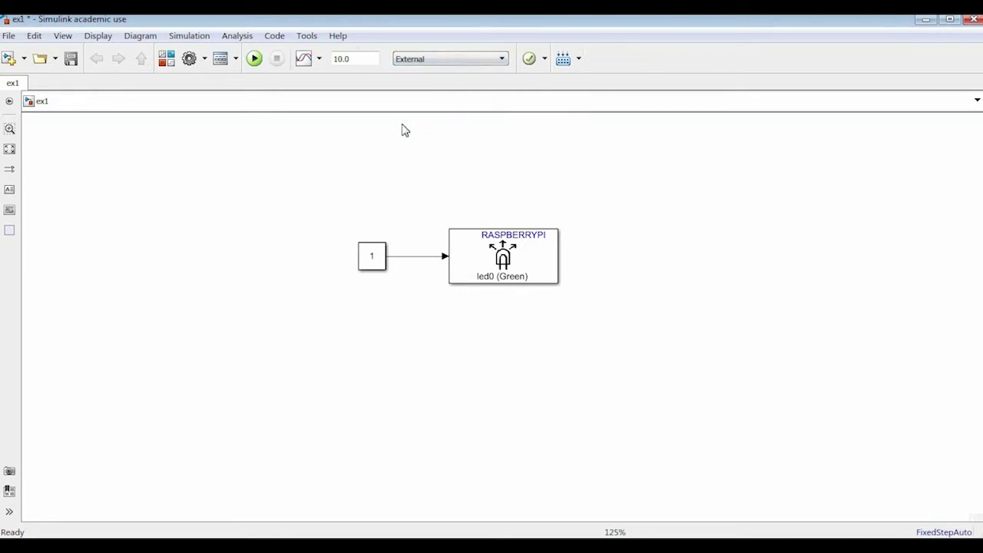
double_click(352, 58)
left_click(578, 65)
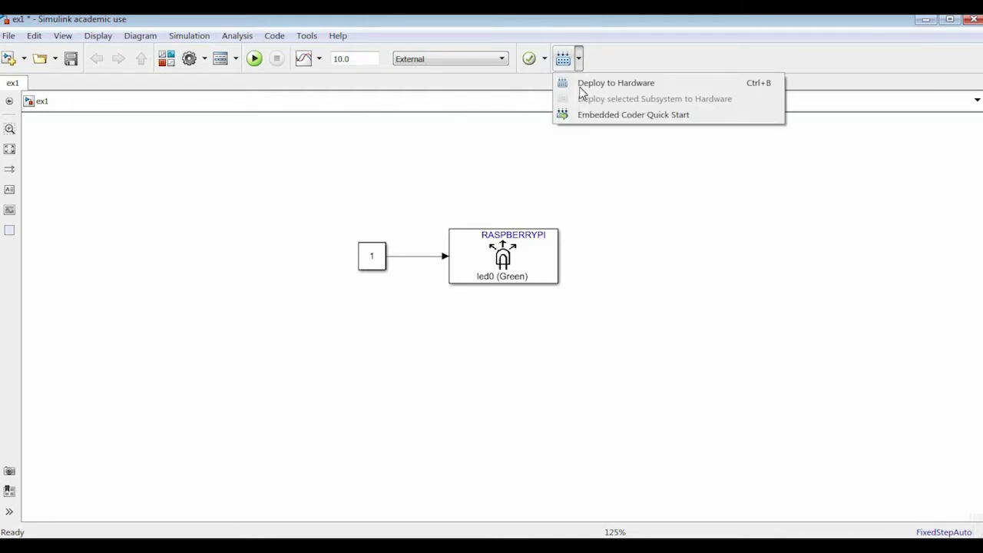
left_click(492, 131)
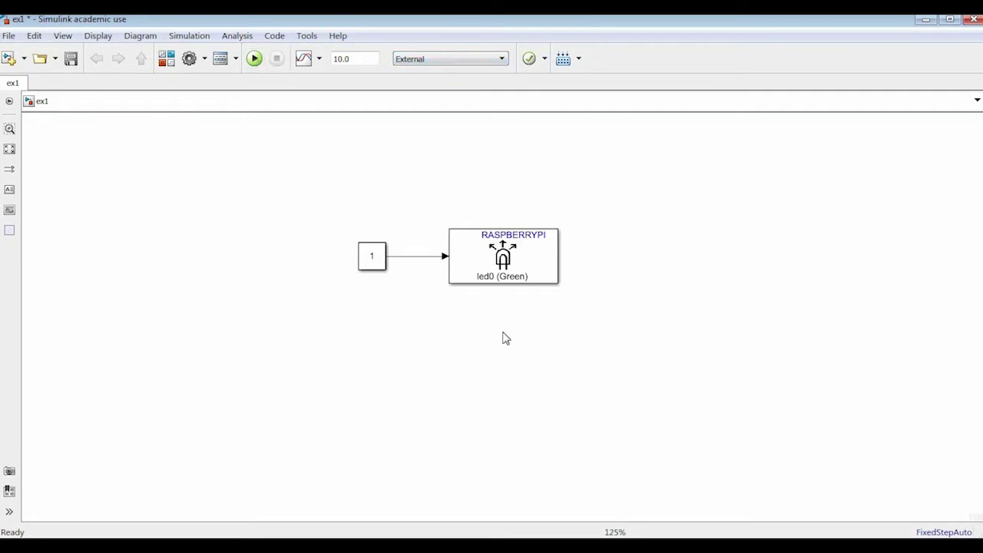
left_click(555, 230)
left_click(420, 195)
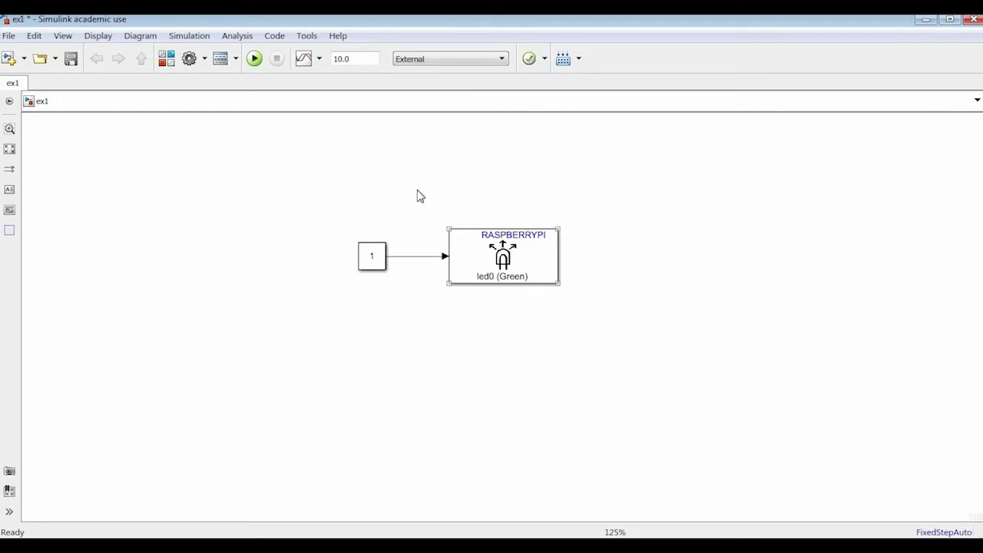
left_click(255, 63)
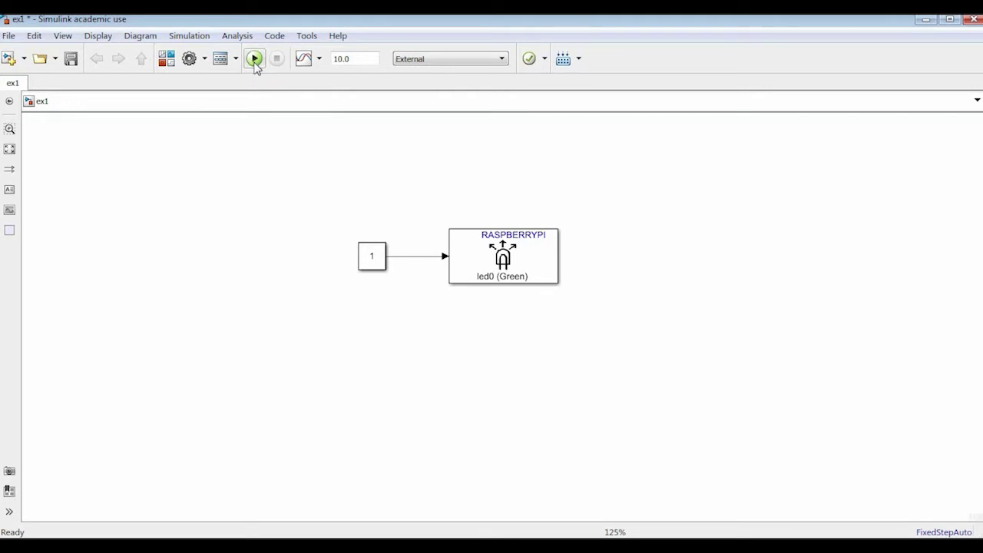